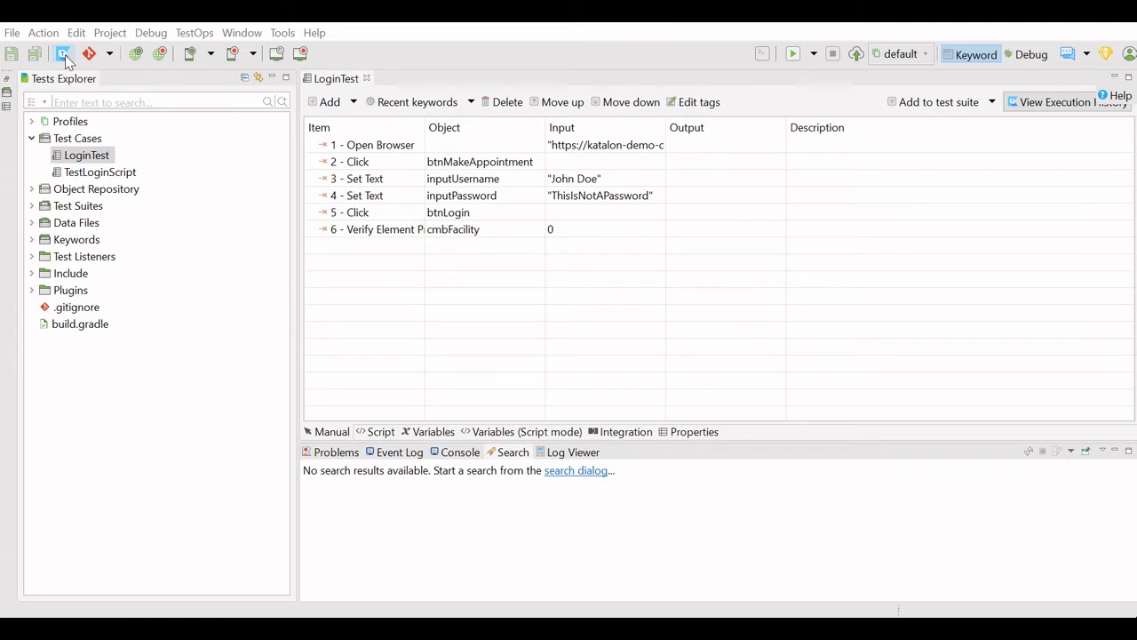
Review the Git commands, the Spy and Record actions, the Help entries, the available run environments and the execution profiles
click(110, 56)
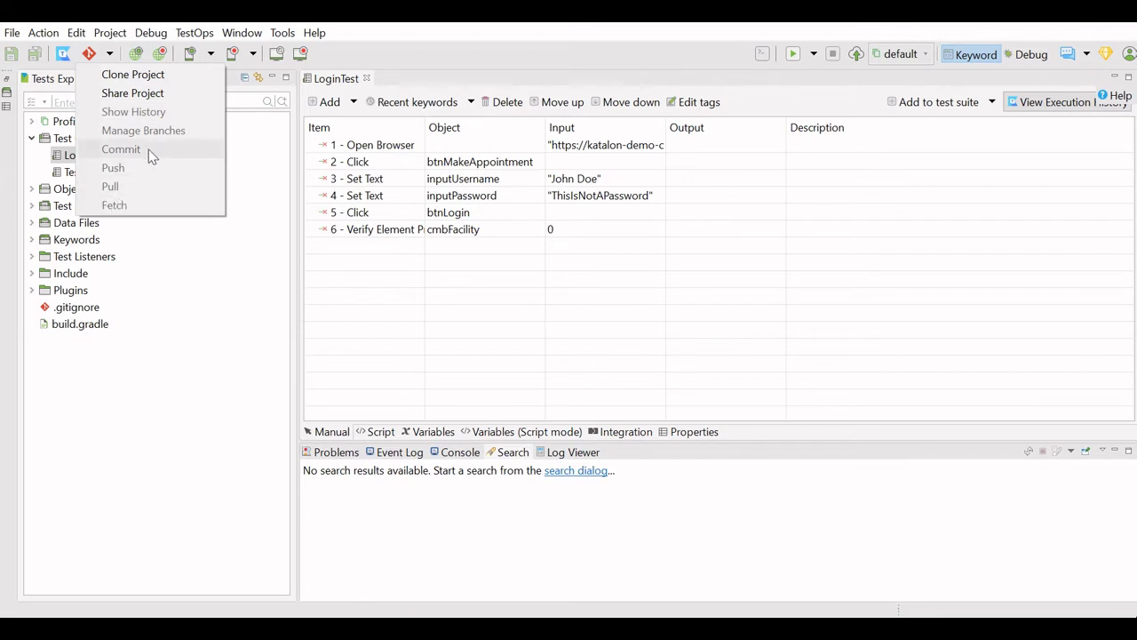
click(373, 47)
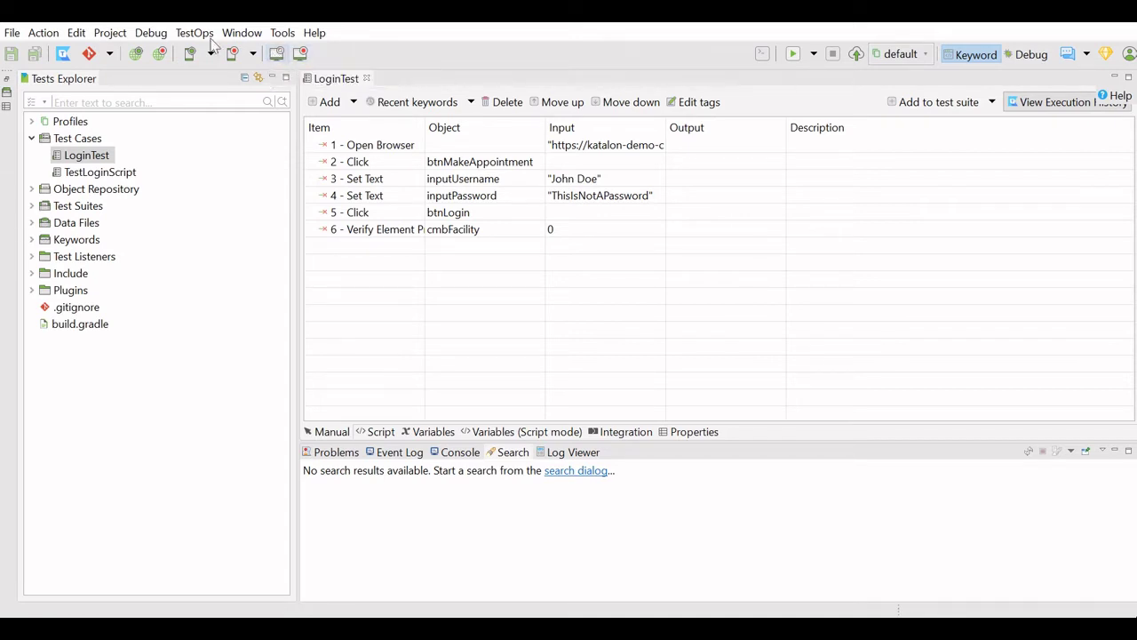
click(47, 35)
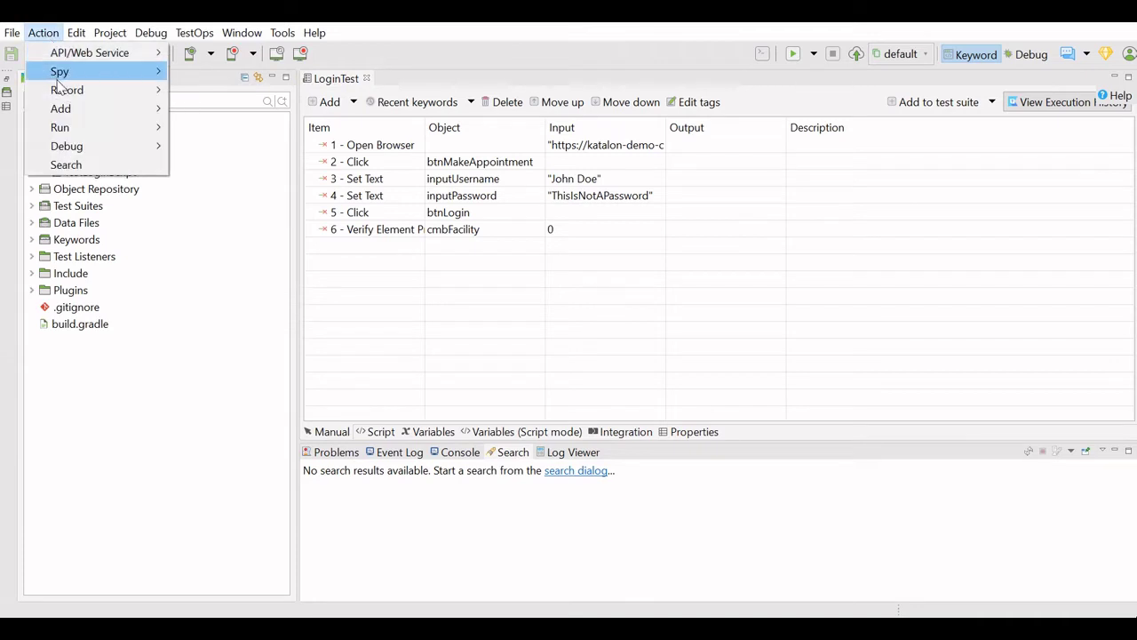
mouse_move(58, 77)
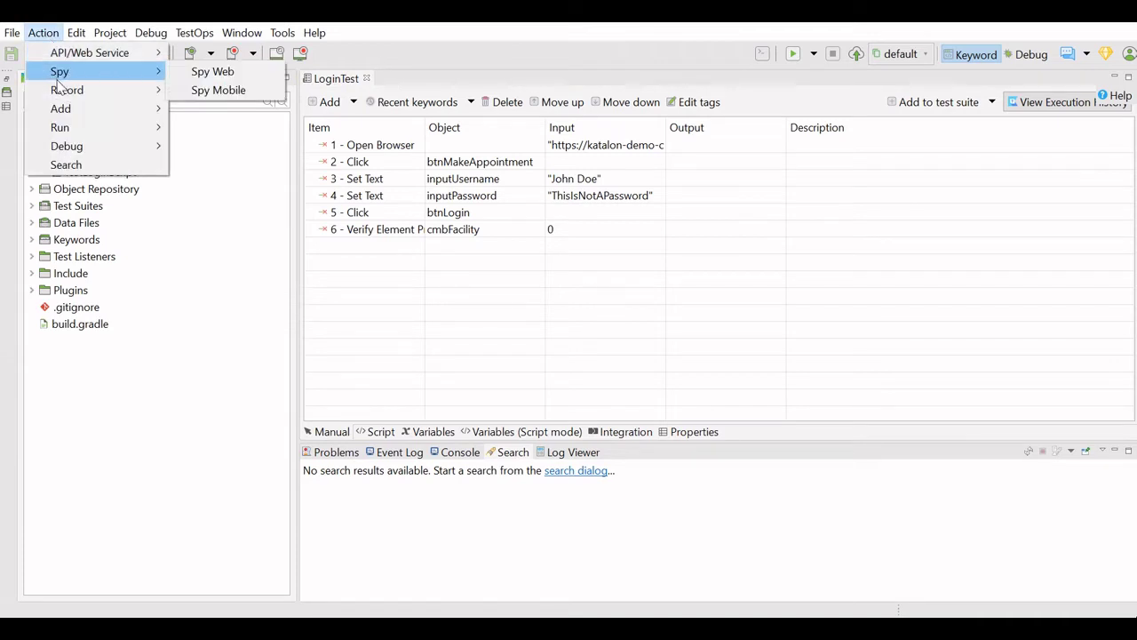
mouse_move(71, 100)
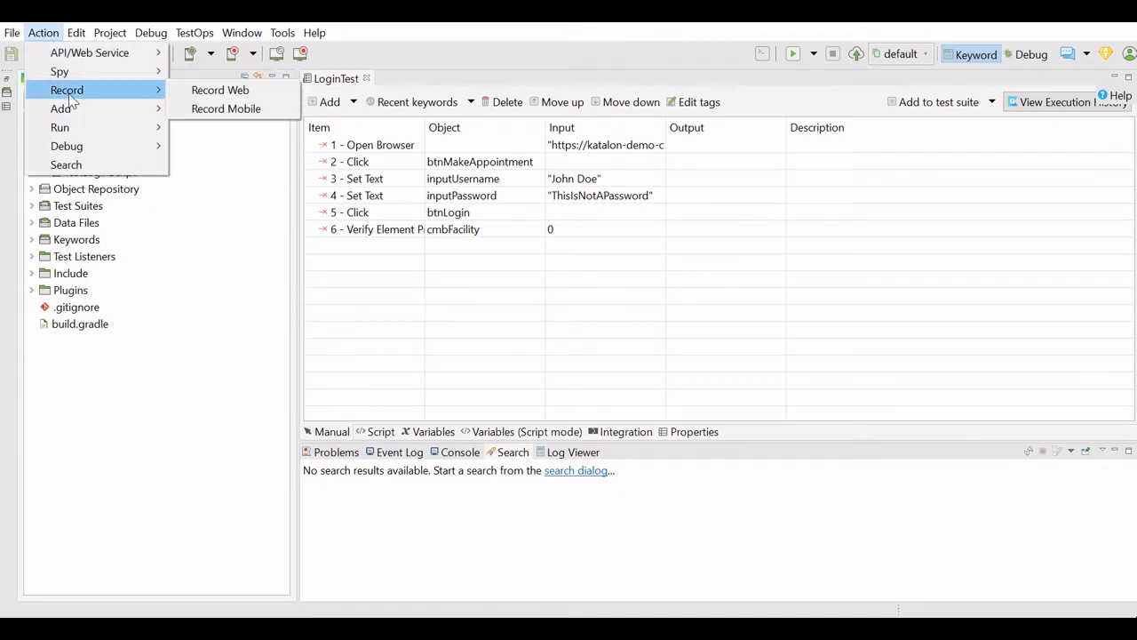
mouse_move(95, 80)
mouse_move(314, 33)
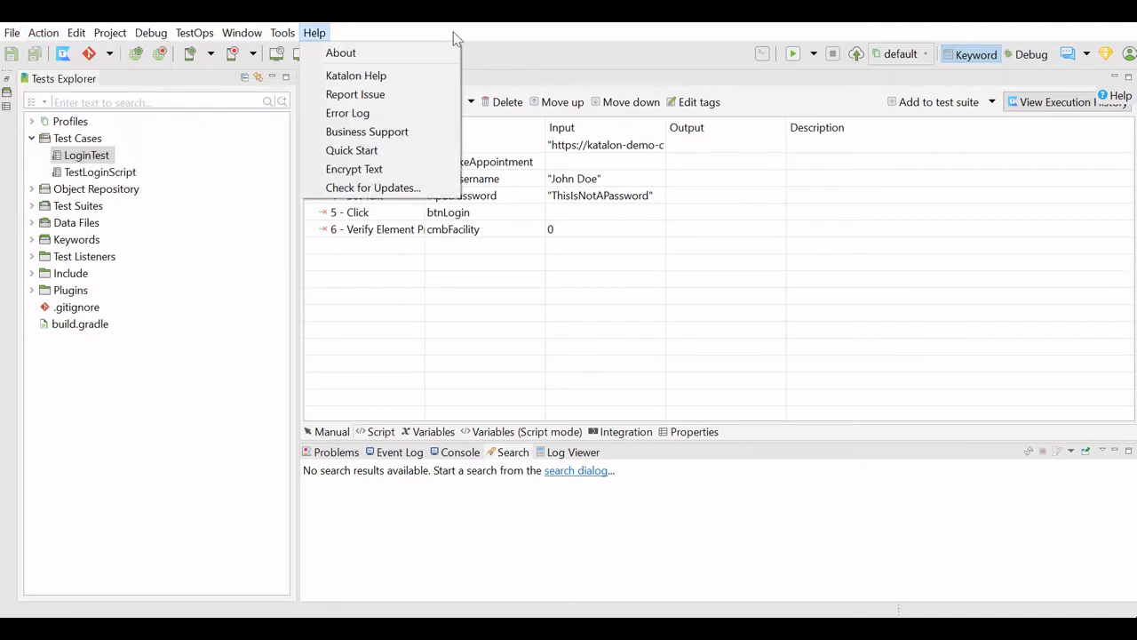
click(814, 55)
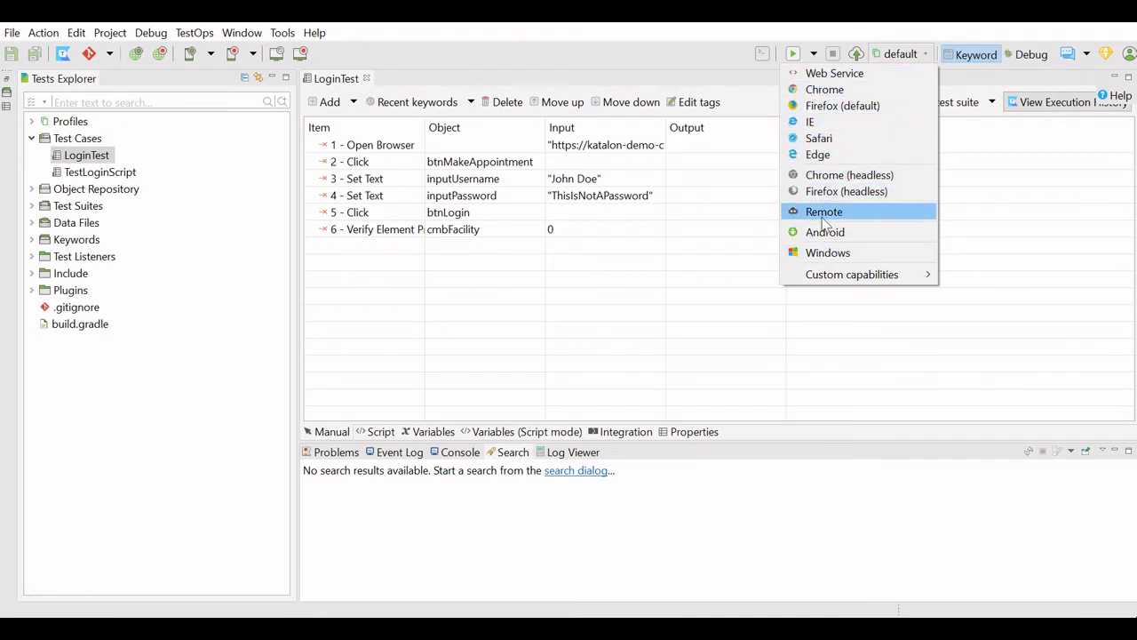
click(693, 57)
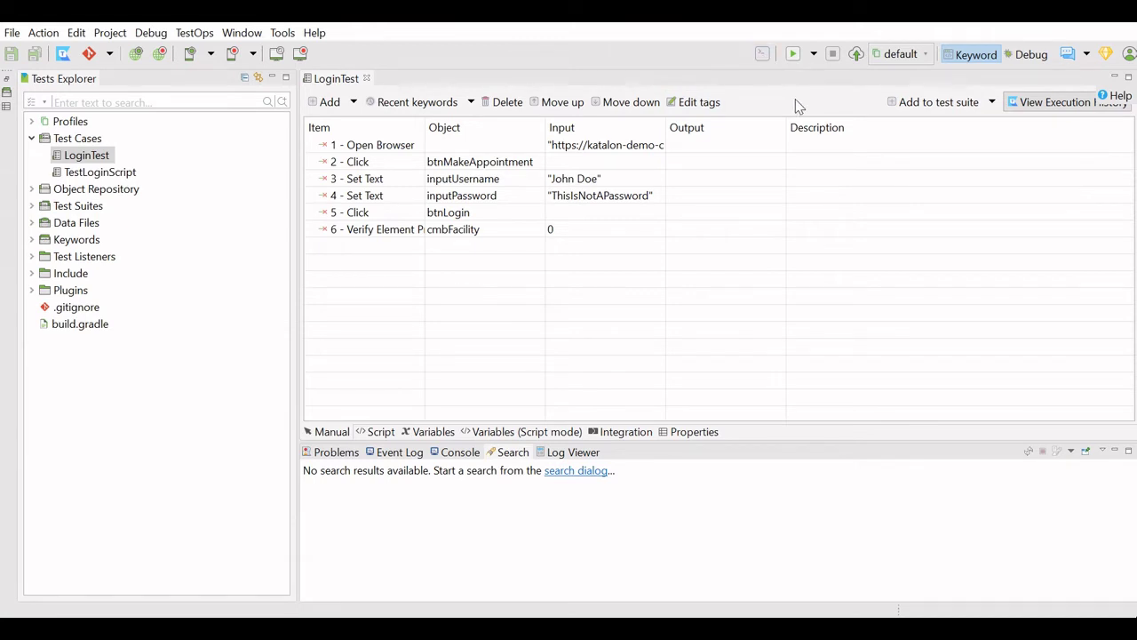
click(908, 57)
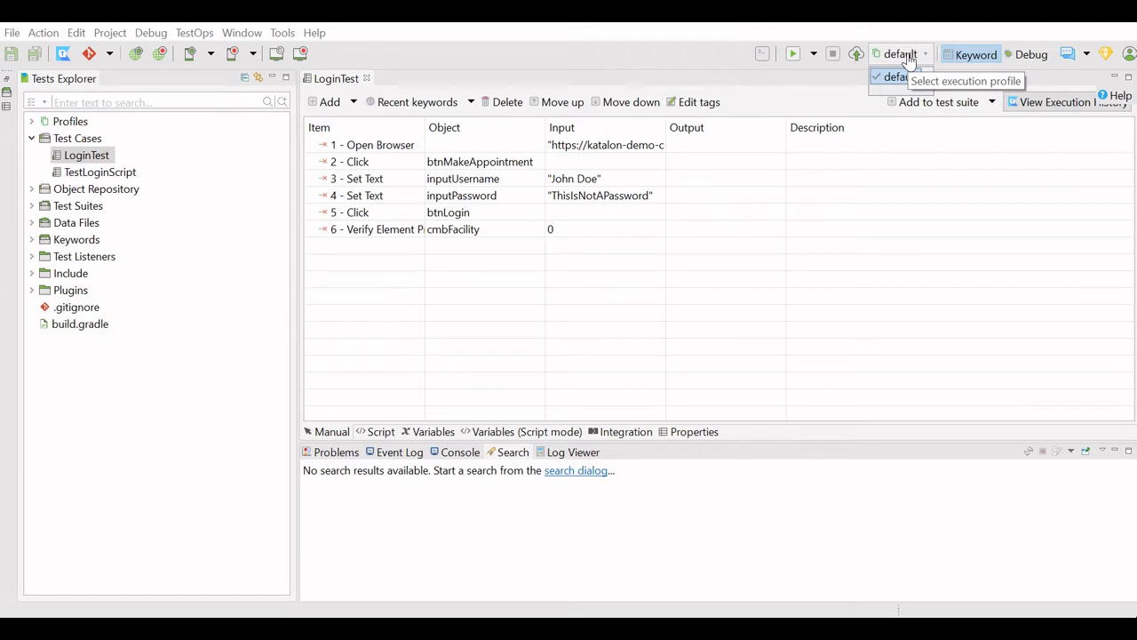
click(908, 58)
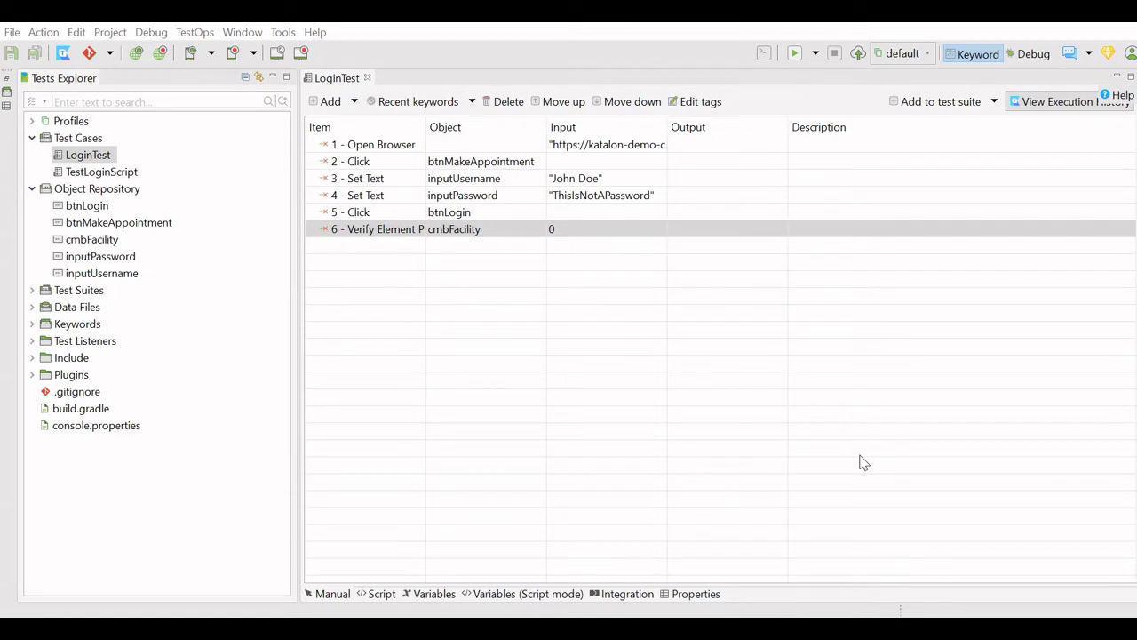
View the Debug perspective, return to the Keyword perspective and reset its layout
click(1029, 55)
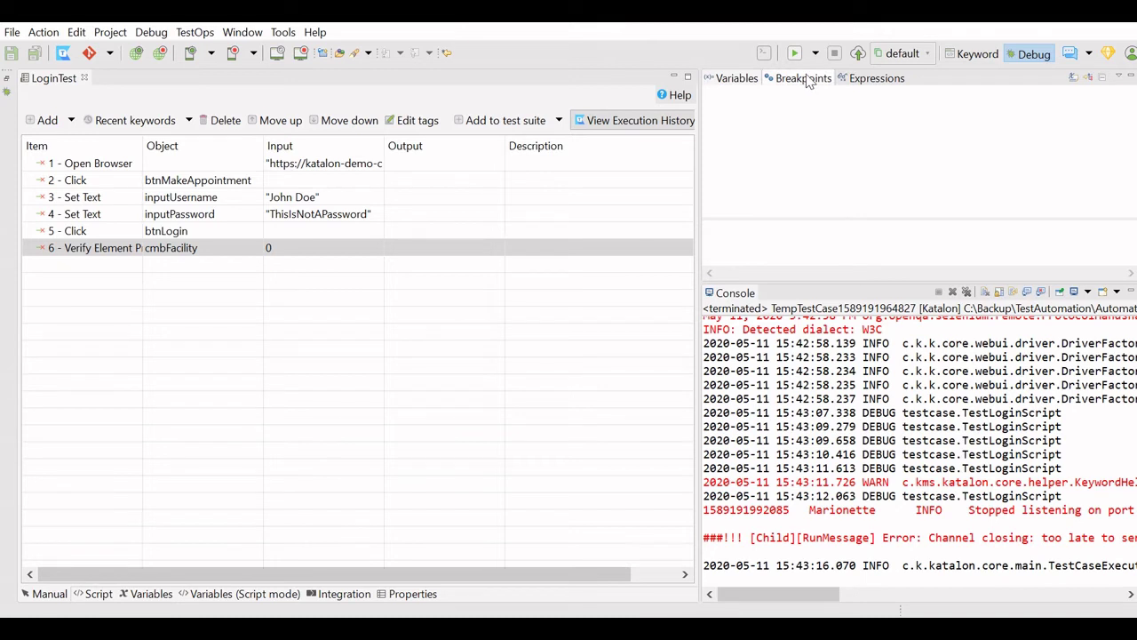
click(973, 54)
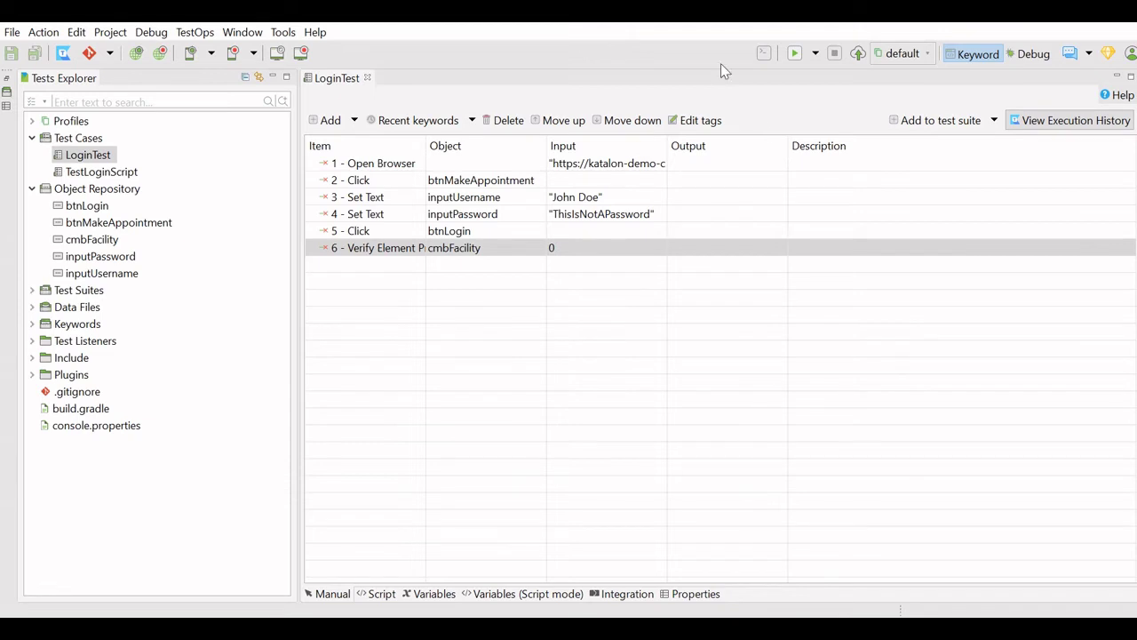
click(254, 36)
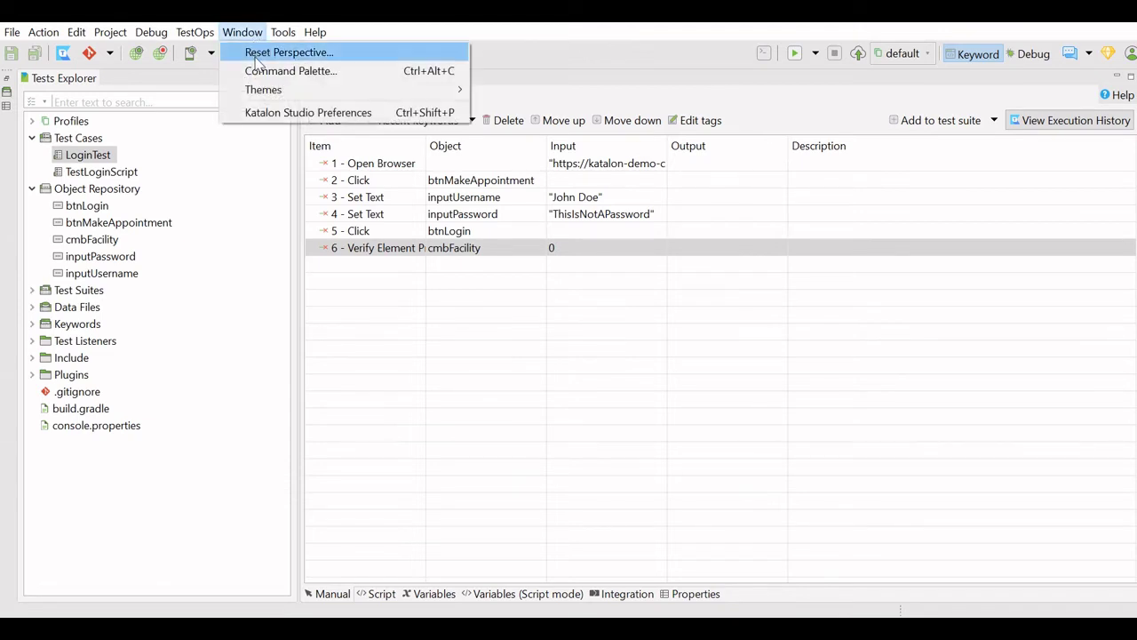
click(256, 54)
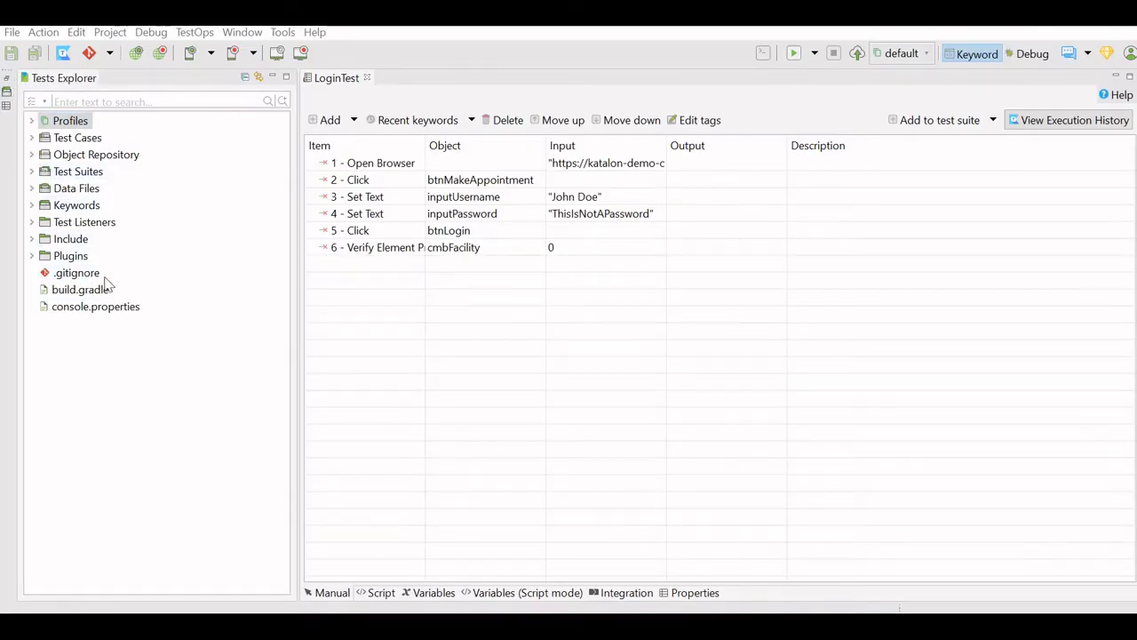
Examine the contents of the Profiles, Test Cases and Object Repository folders, collapsing each one again
click(31, 121)
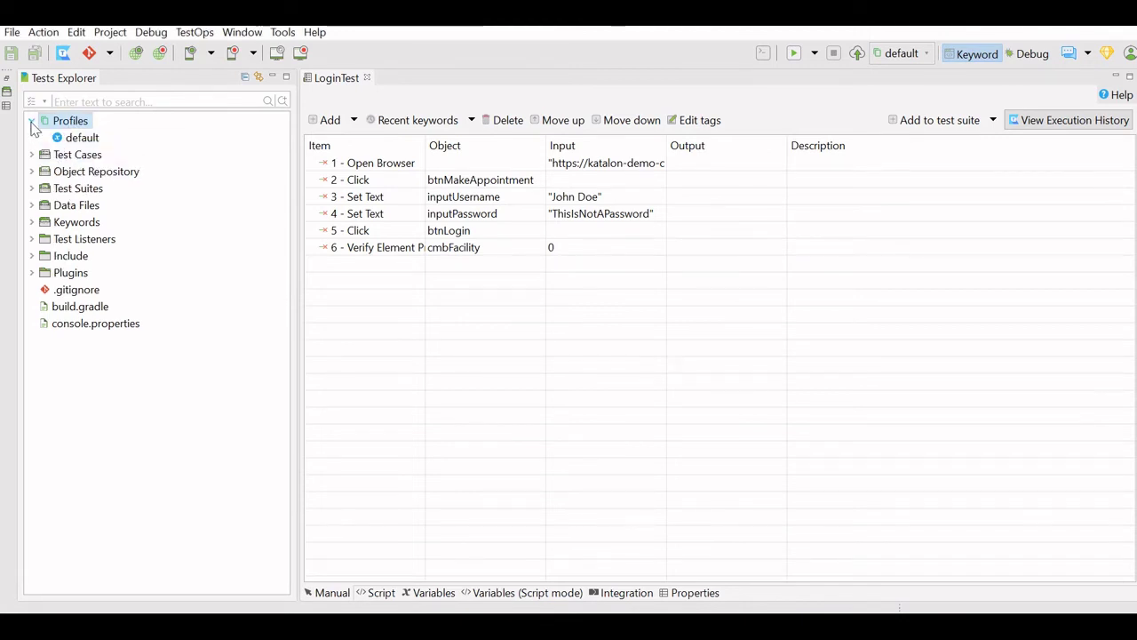
click(31, 121)
click(32, 139)
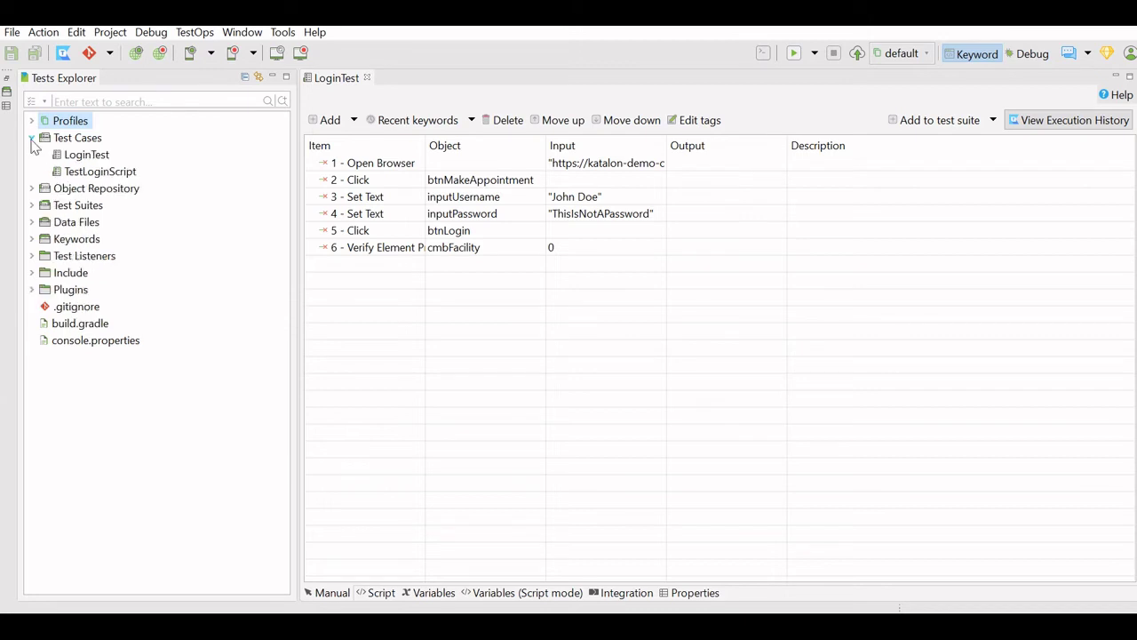
click(32, 139)
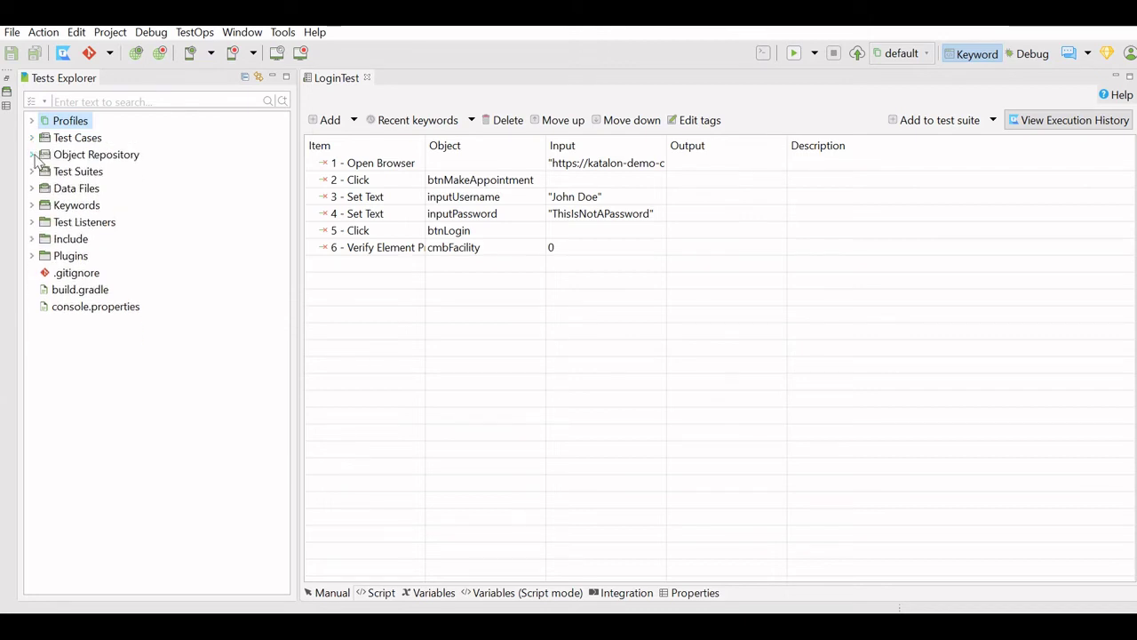
click(32, 156)
click(33, 155)
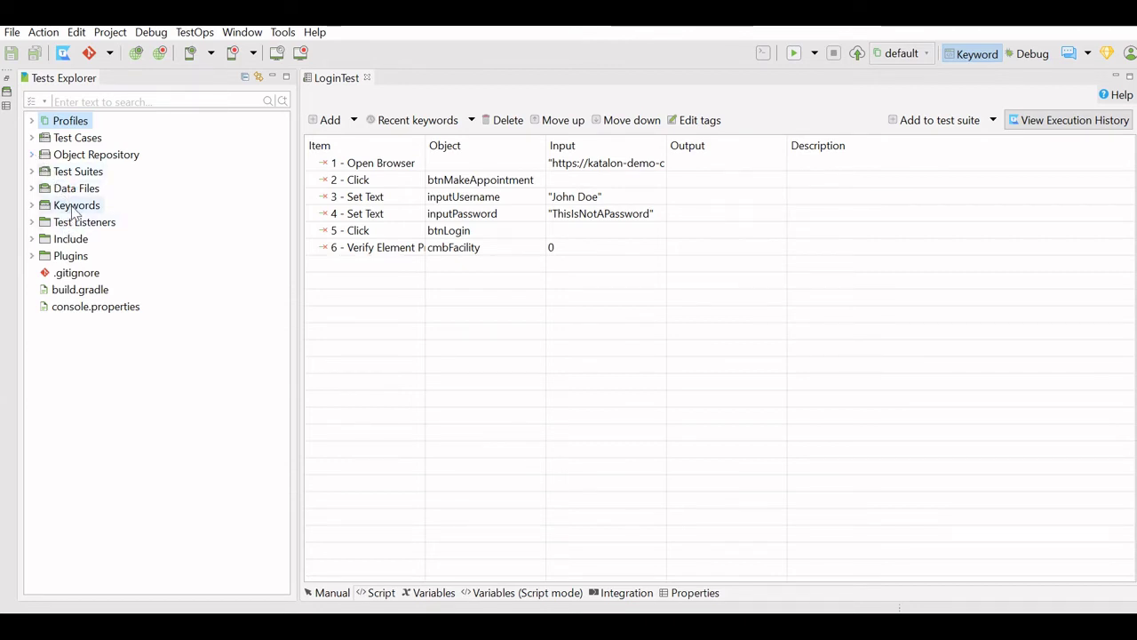
Expand the Test Cases folder, check which new items can be created in it, and look inside the folders below
click(32, 138)
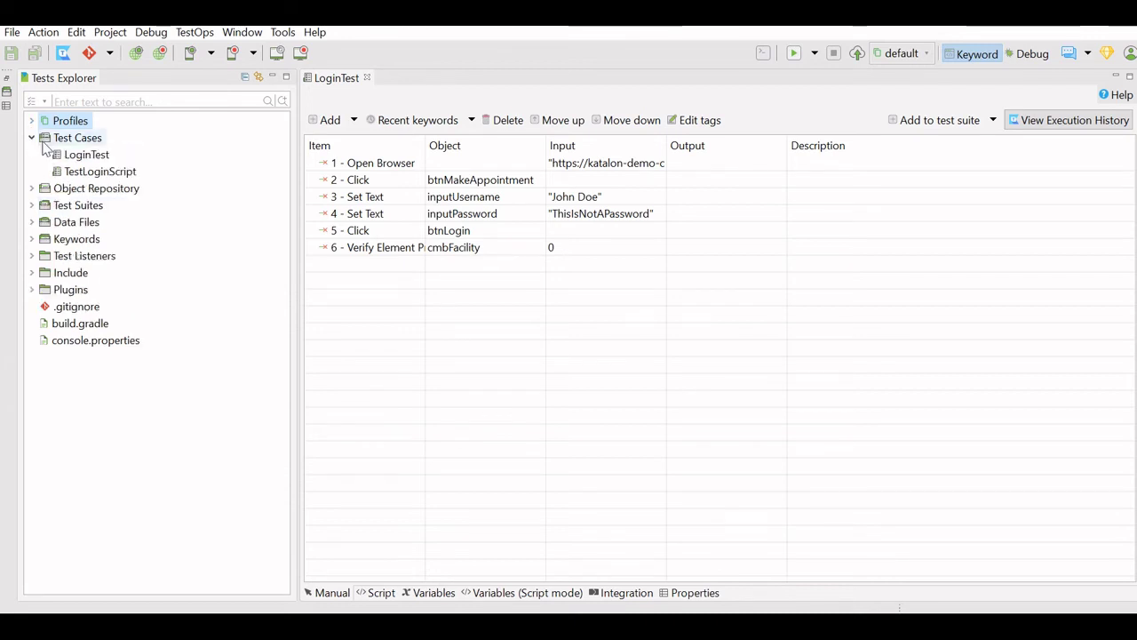
right_click(53, 142)
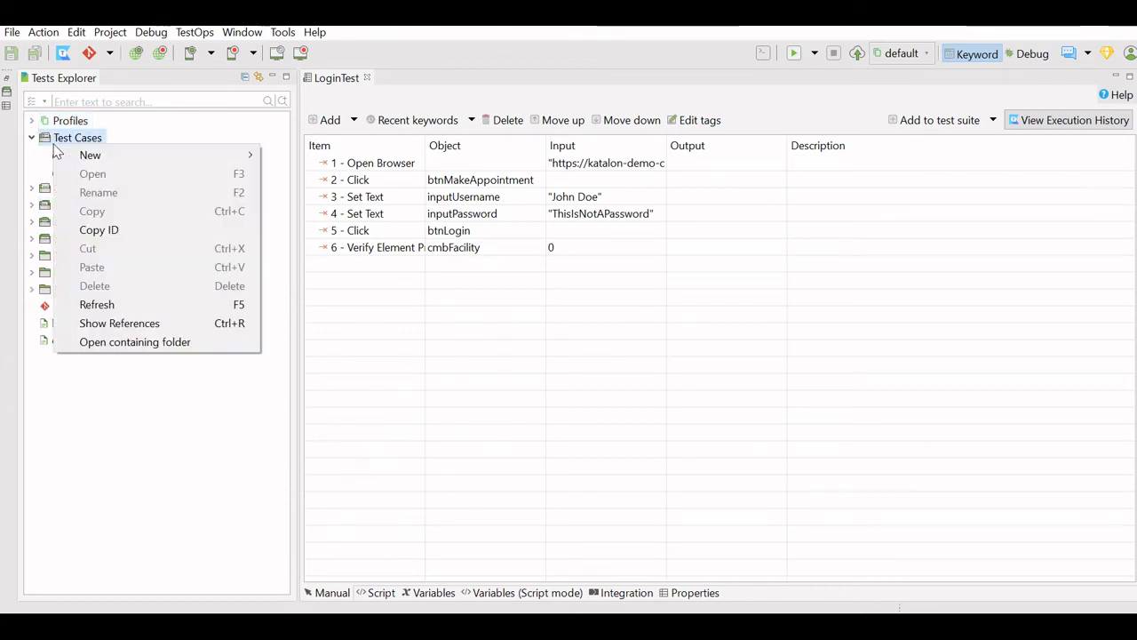
mouse_move(78, 158)
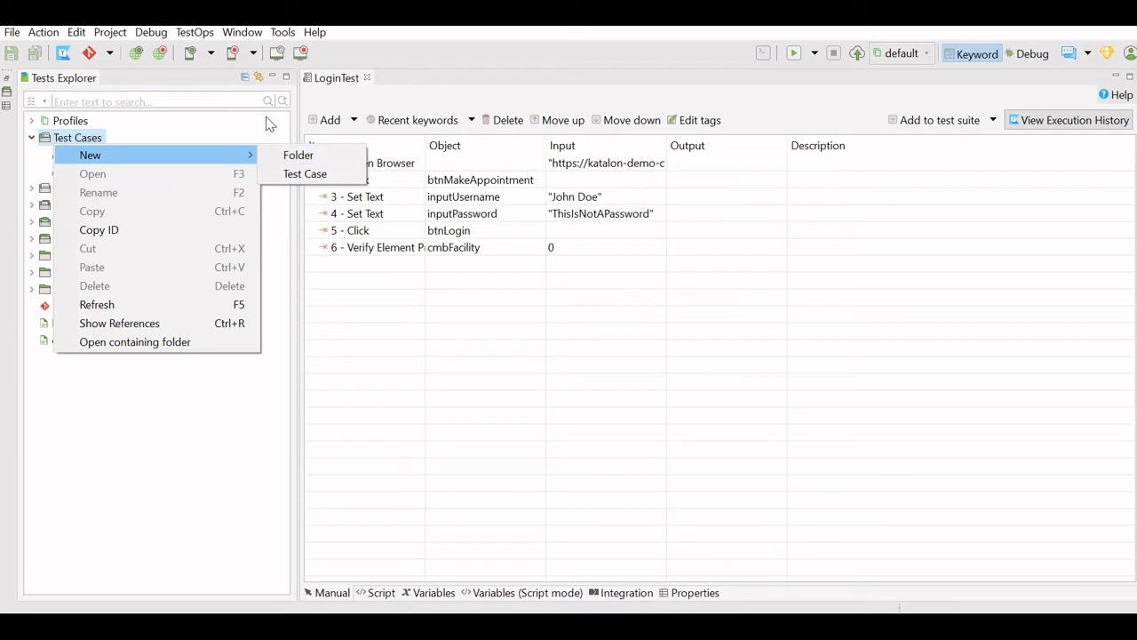
click(231, 135)
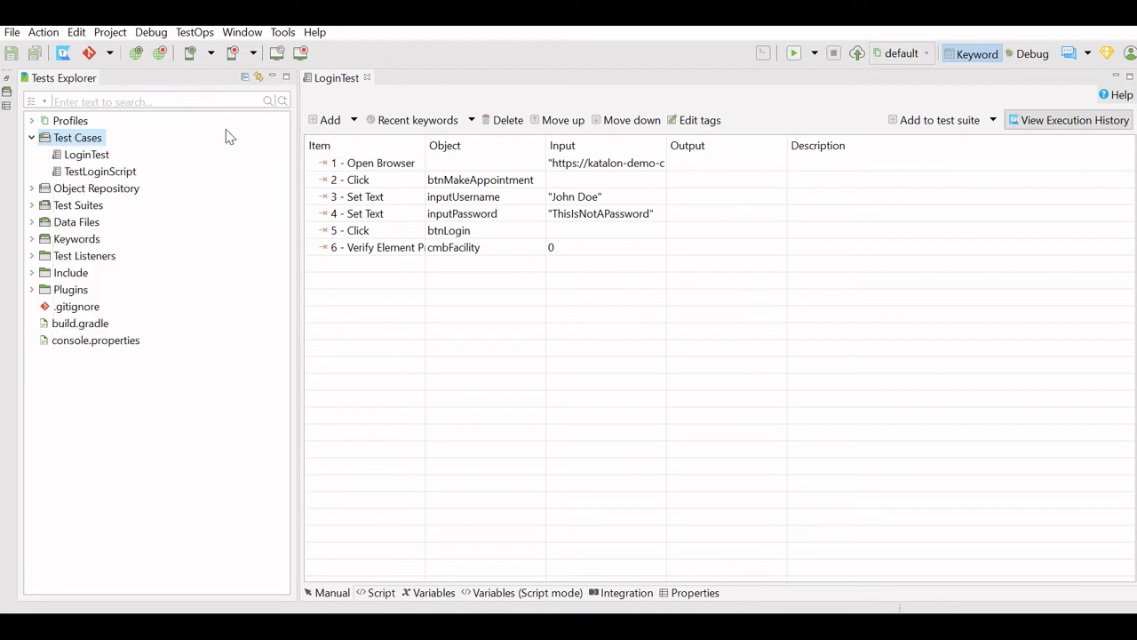
click(34, 191)
click(34, 189)
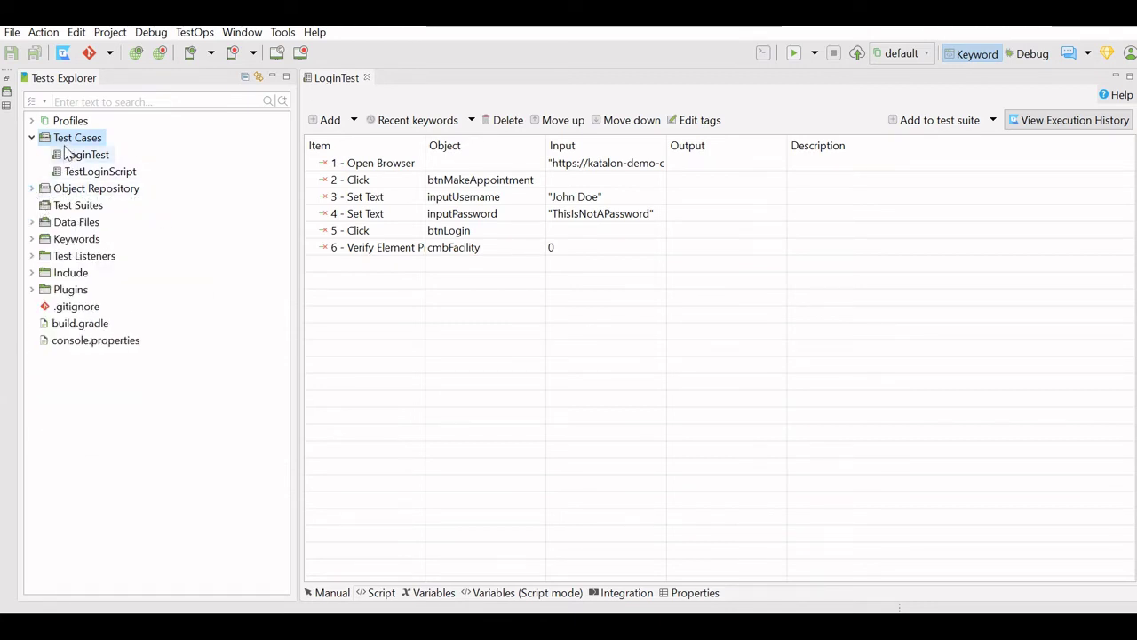
Search the Tests Explorer for "login" across all item types
click(80, 101)
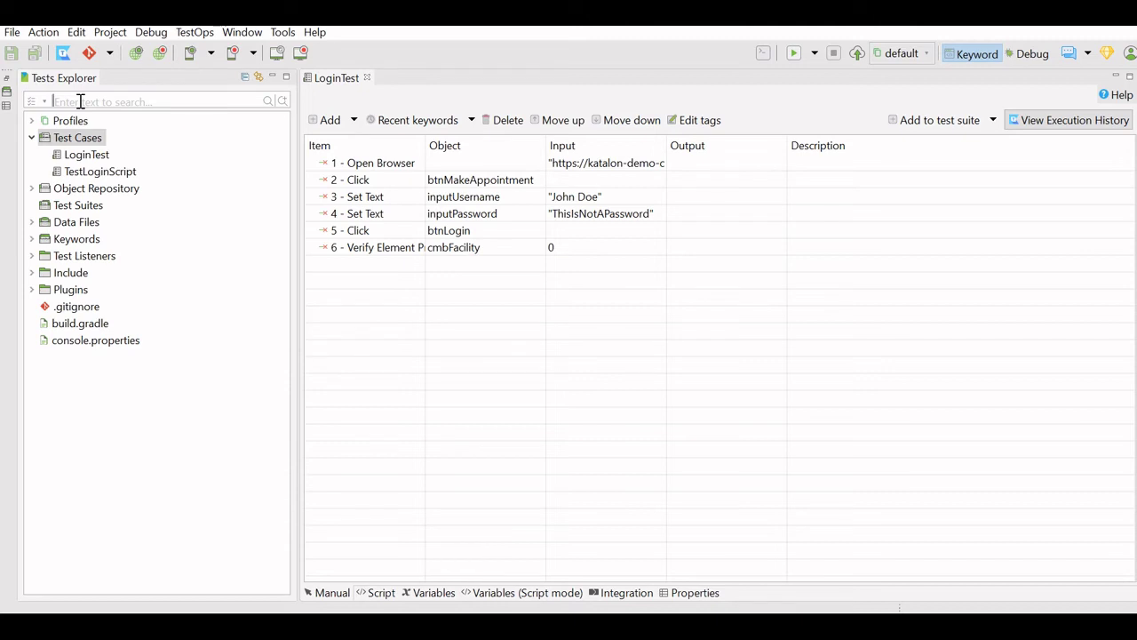
text(login)
click(270, 103)
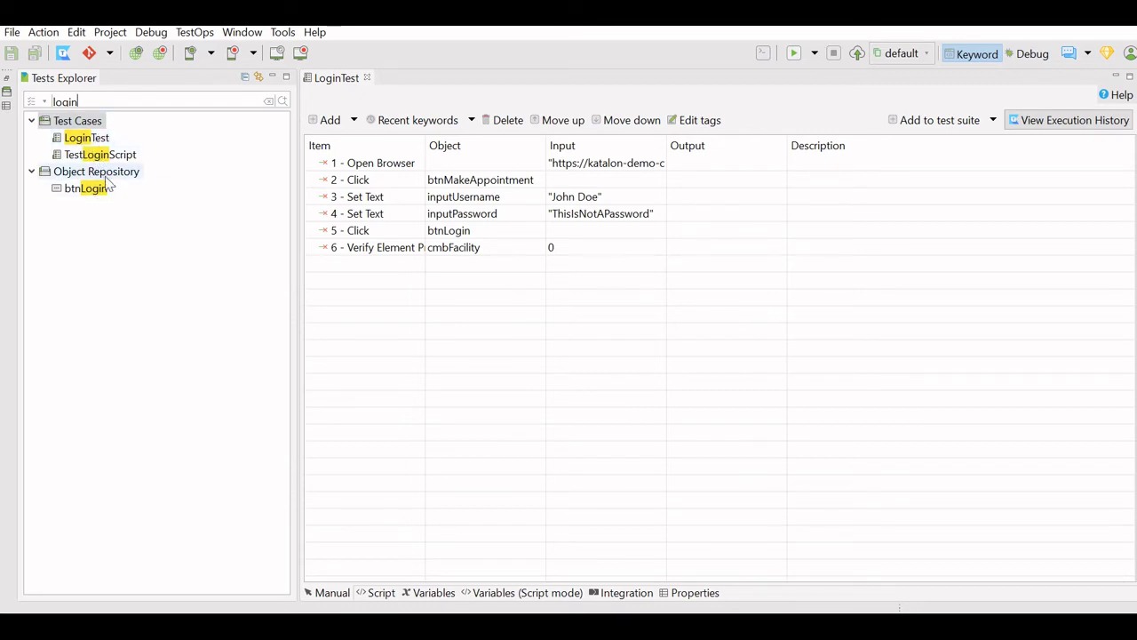
Replace the Tests Explorer search term with "password"
key(BackSpace)
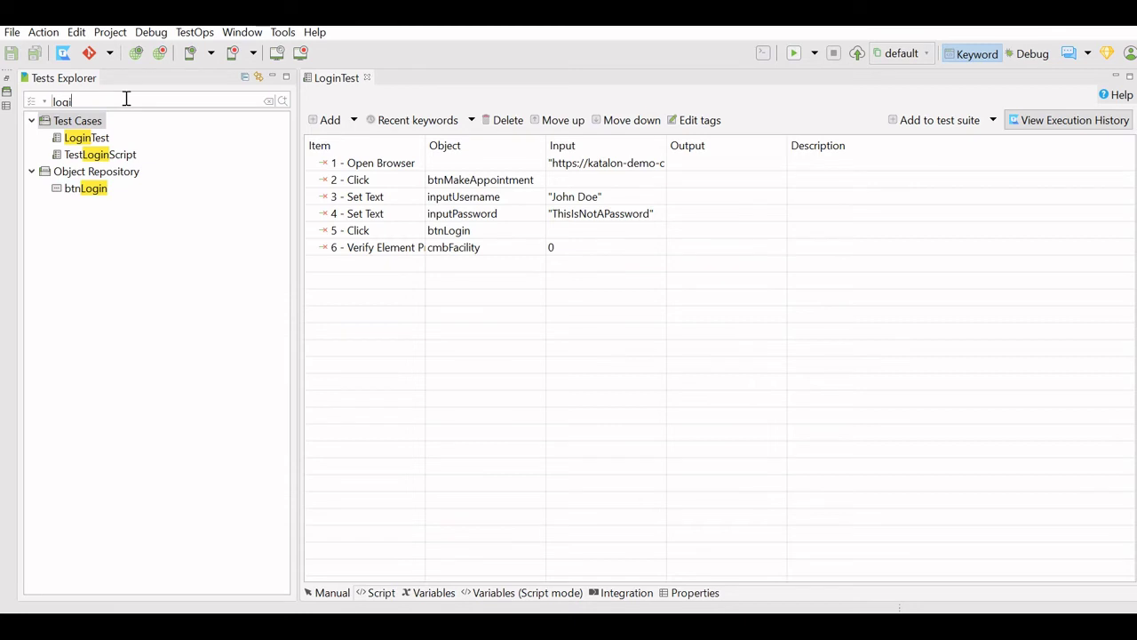
key(BackSpace)
text(pass)
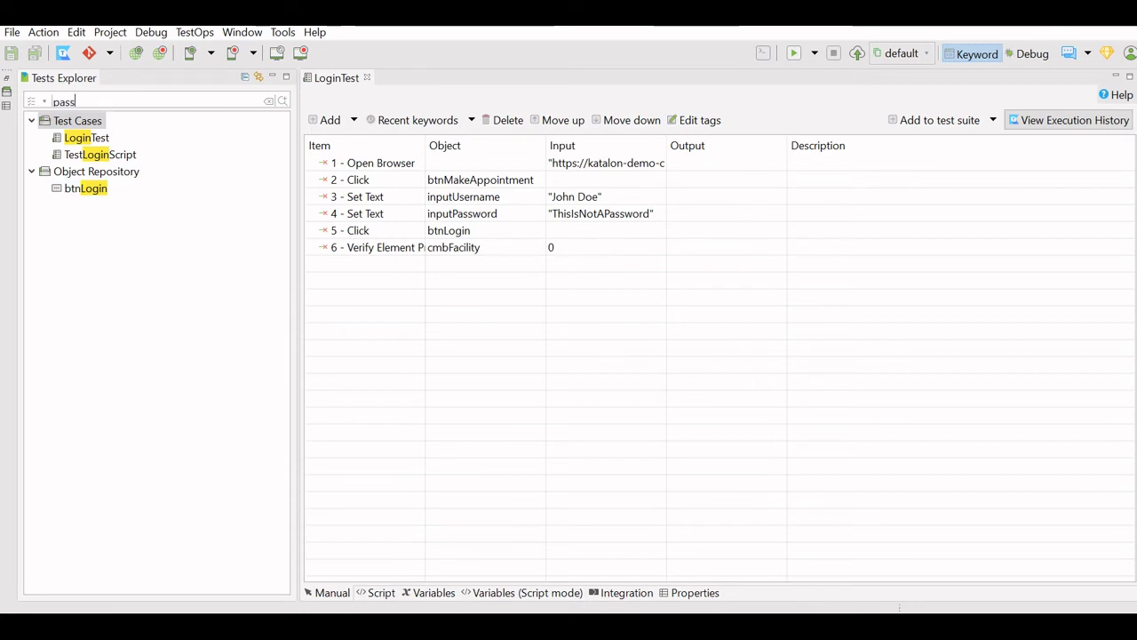
text(word)
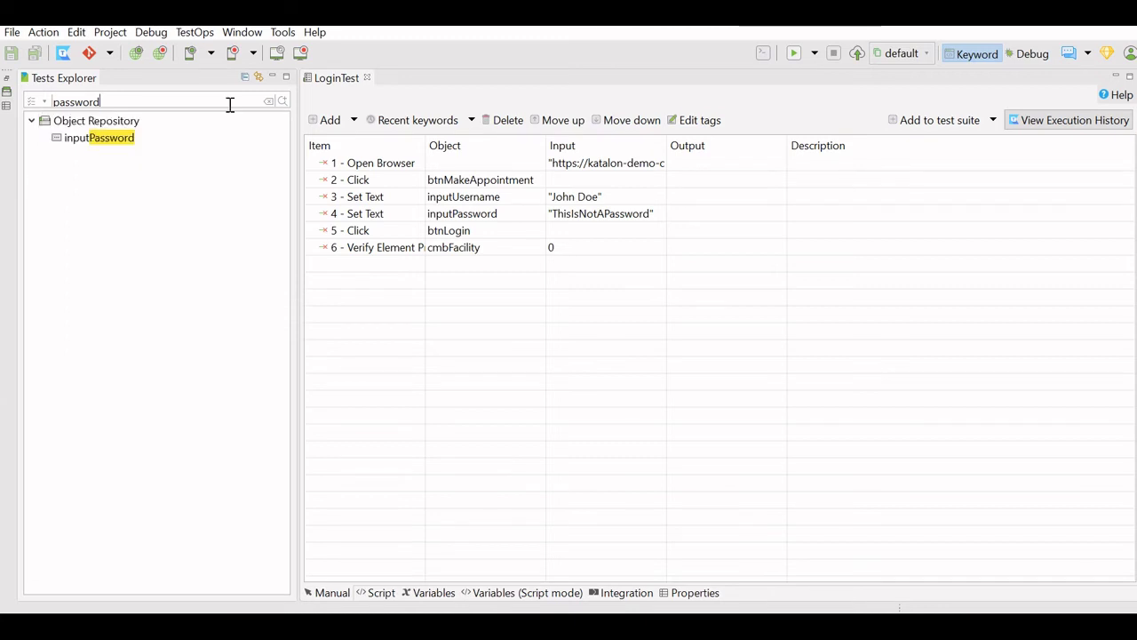
click(114, 142)
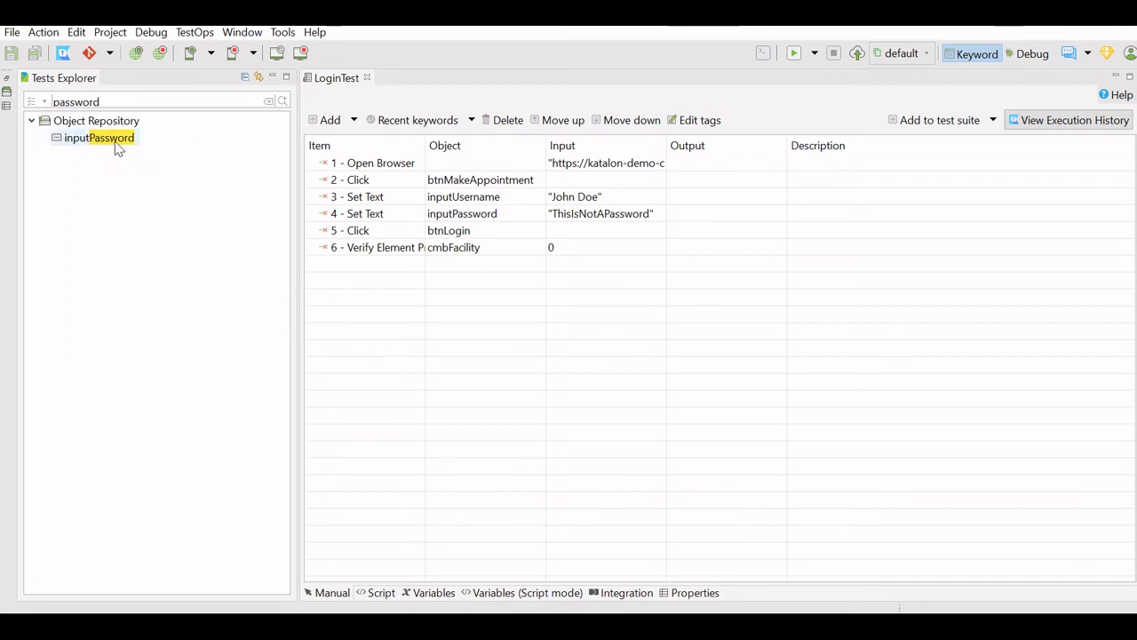
Limit the Tests Explorer search to the Test case type and search for "login"
click(37, 102)
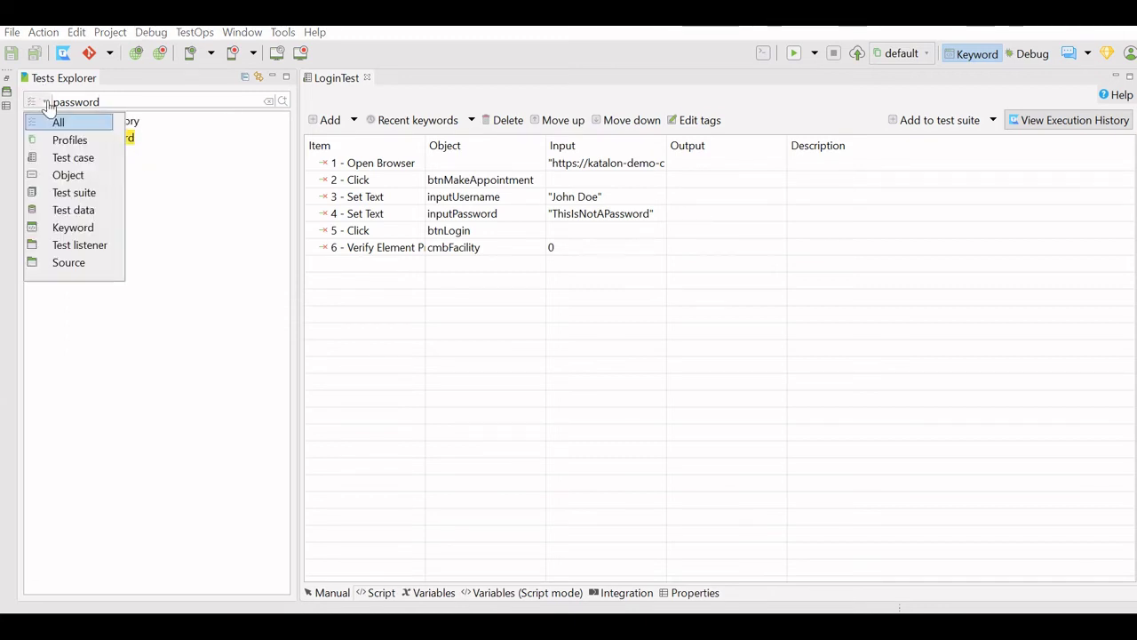
click(71, 174)
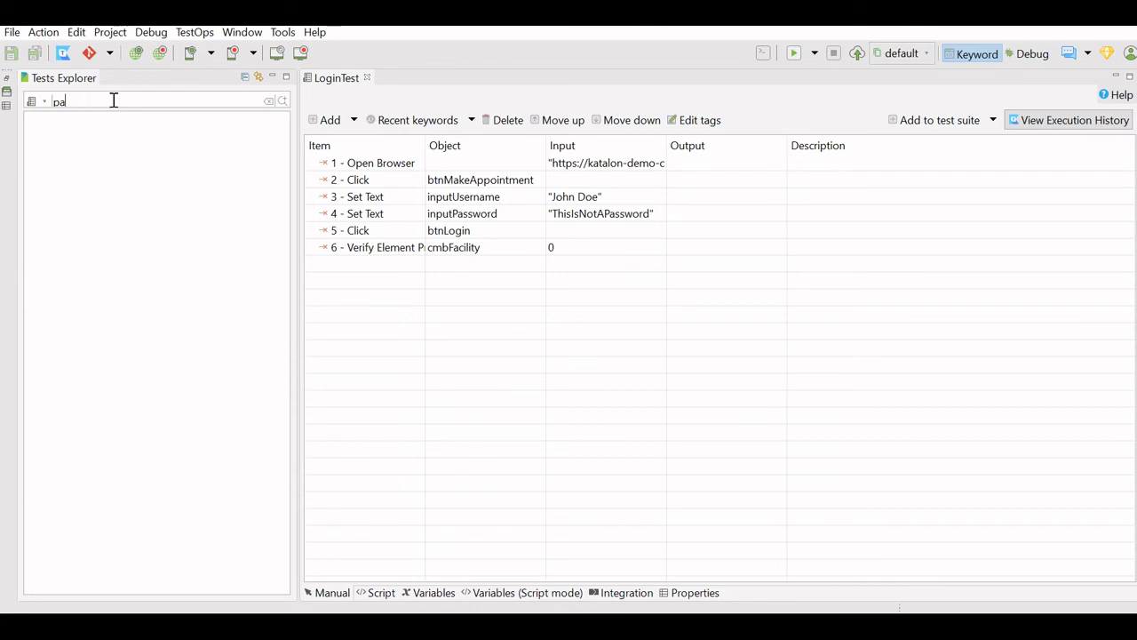
key(BackSpace)
text(login)
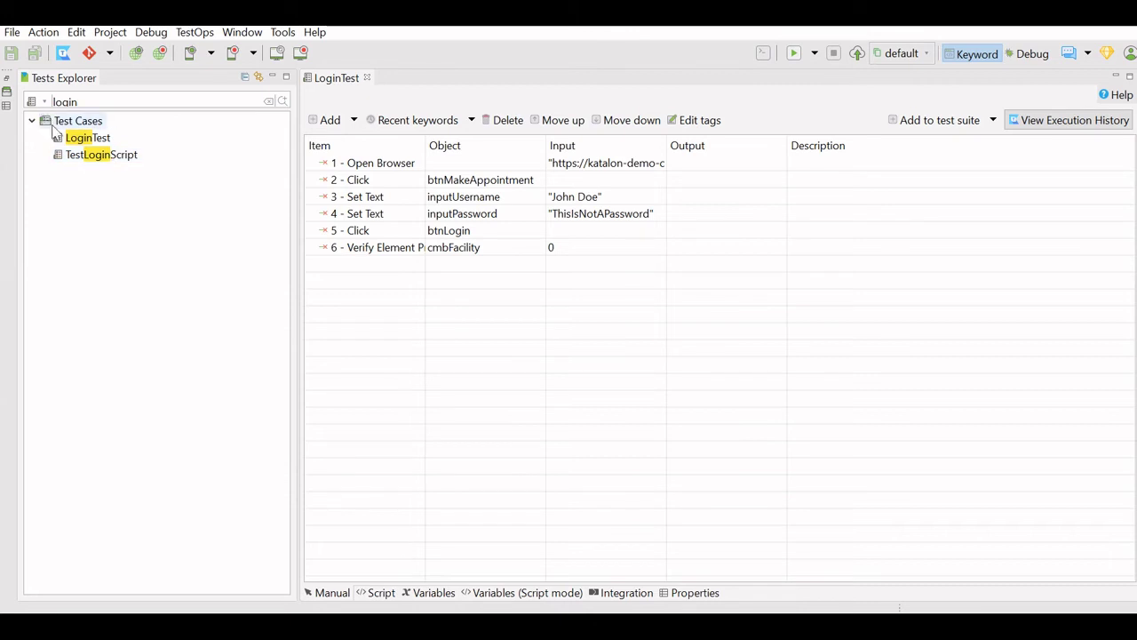
Set the Tests Explorer search filter back to All and clear the search text
click(42, 101)
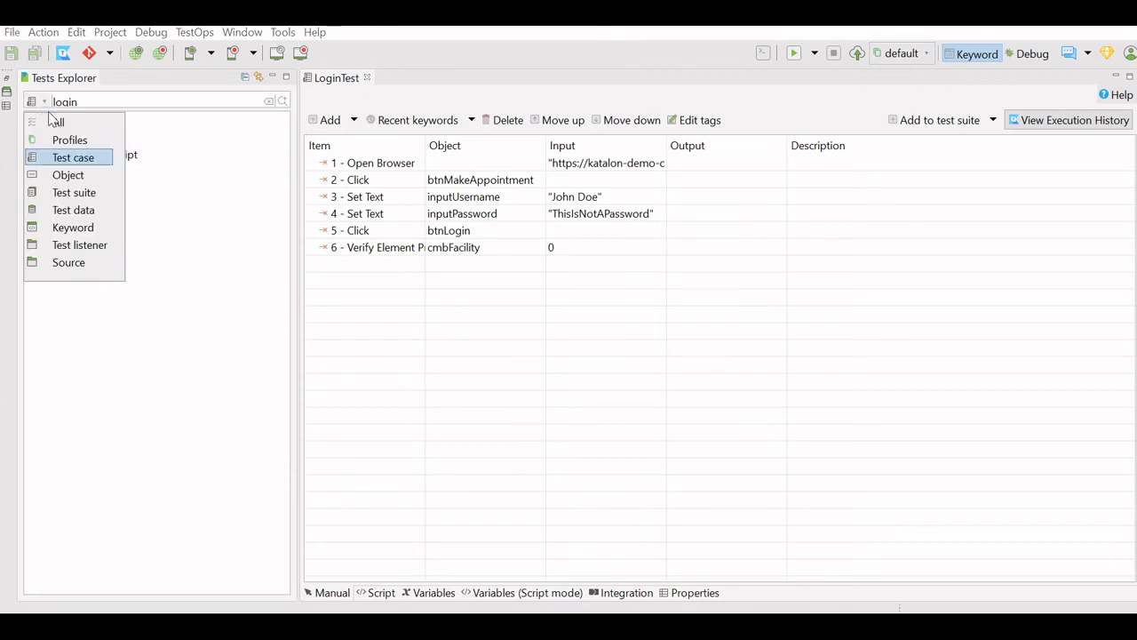
click(49, 119)
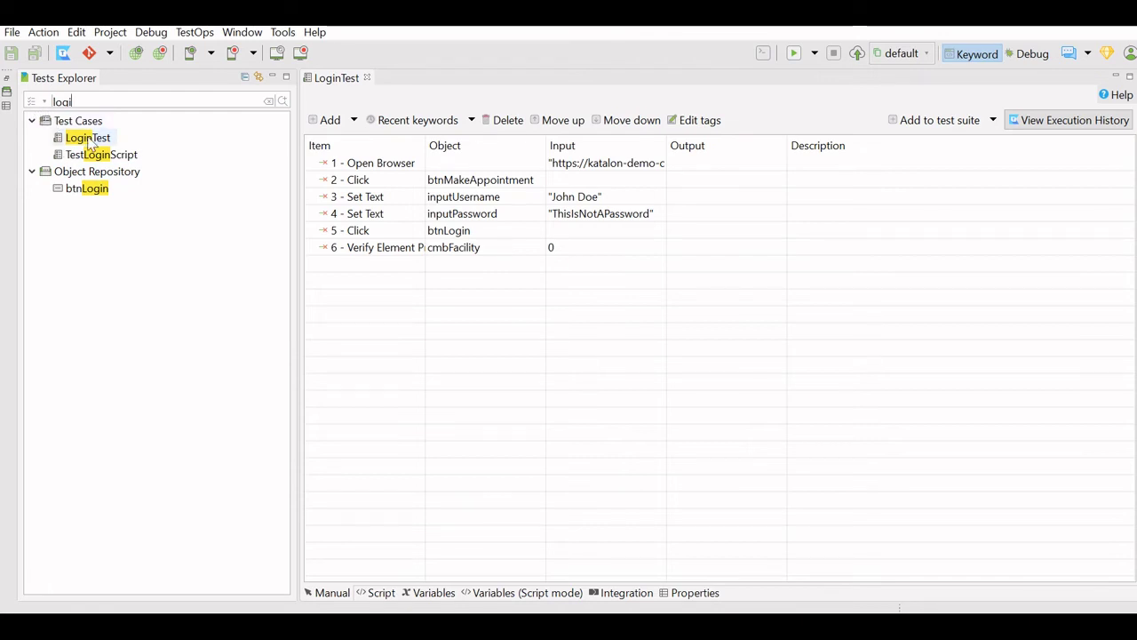
key(BackSpace)
key(BackSpace)
key(BackSpace)
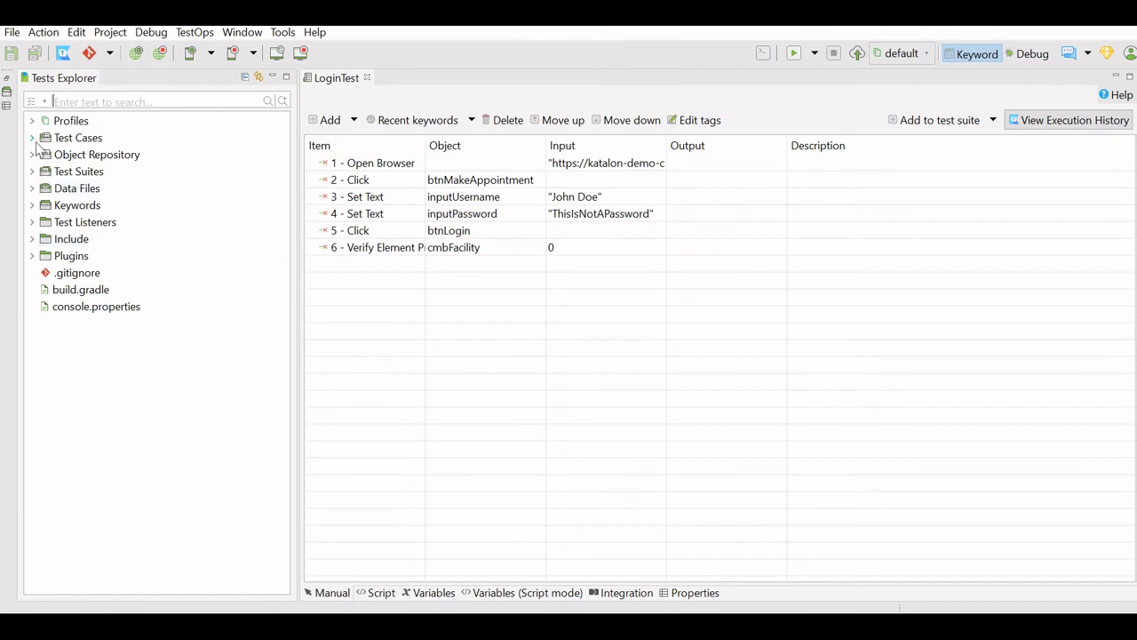
Expand the Test Cases folder in the Tests Explorer to view its test cases, and collapse it again
click(32, 139)
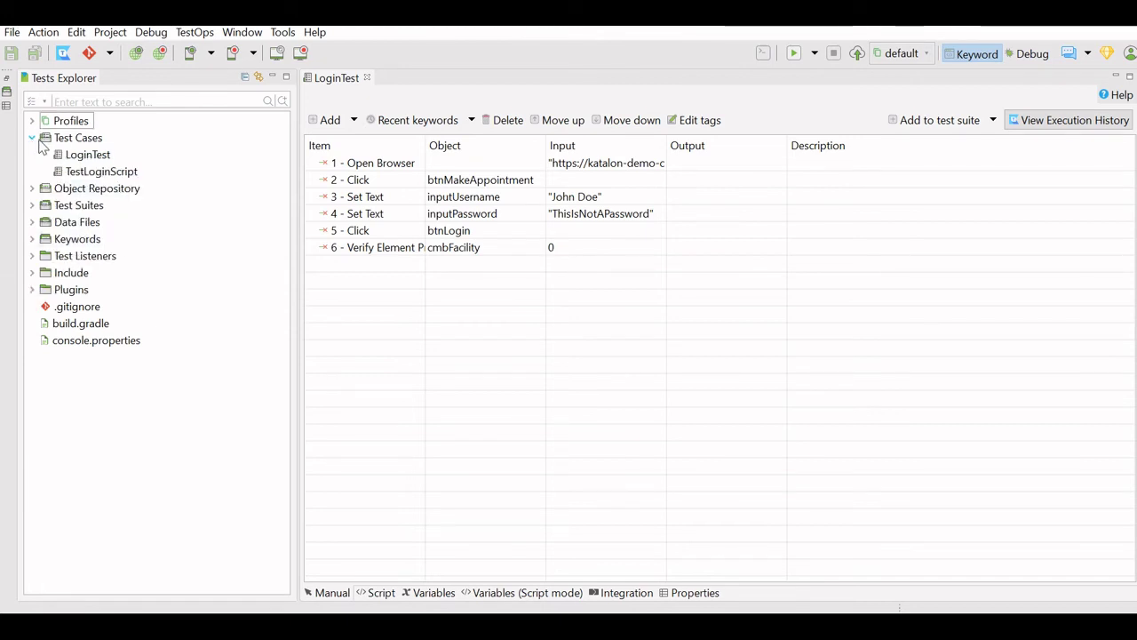
click(33, 139)
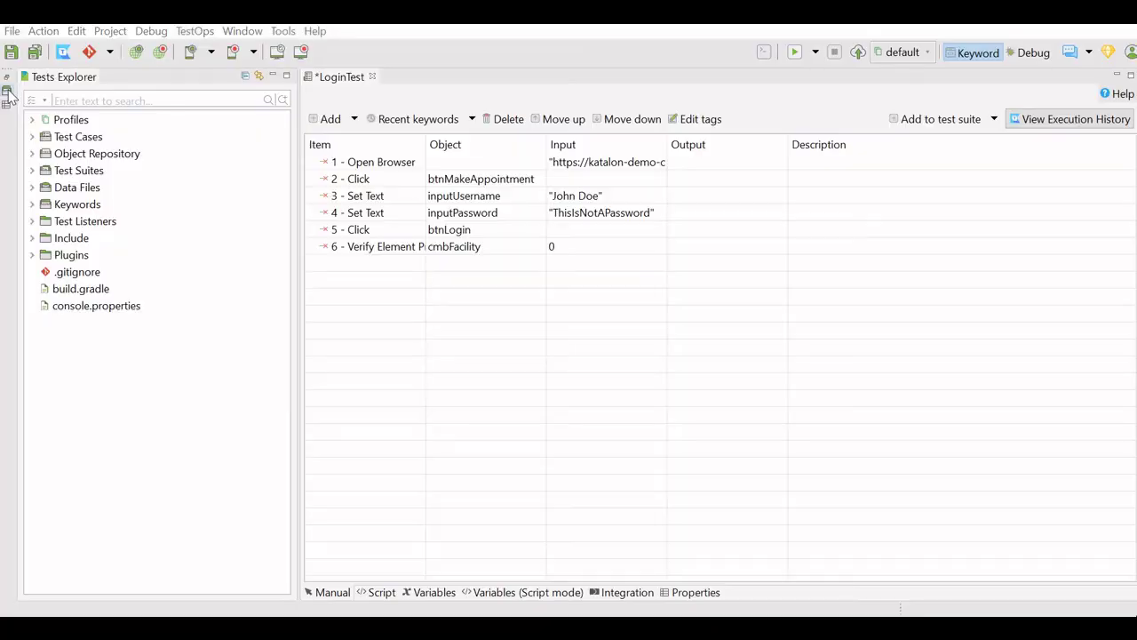
Browse the Built-in Keywords, Custom Keywords and Utils groups in the Keywords Browser, expanding and collapsing them to see their contents
click(7, 92)
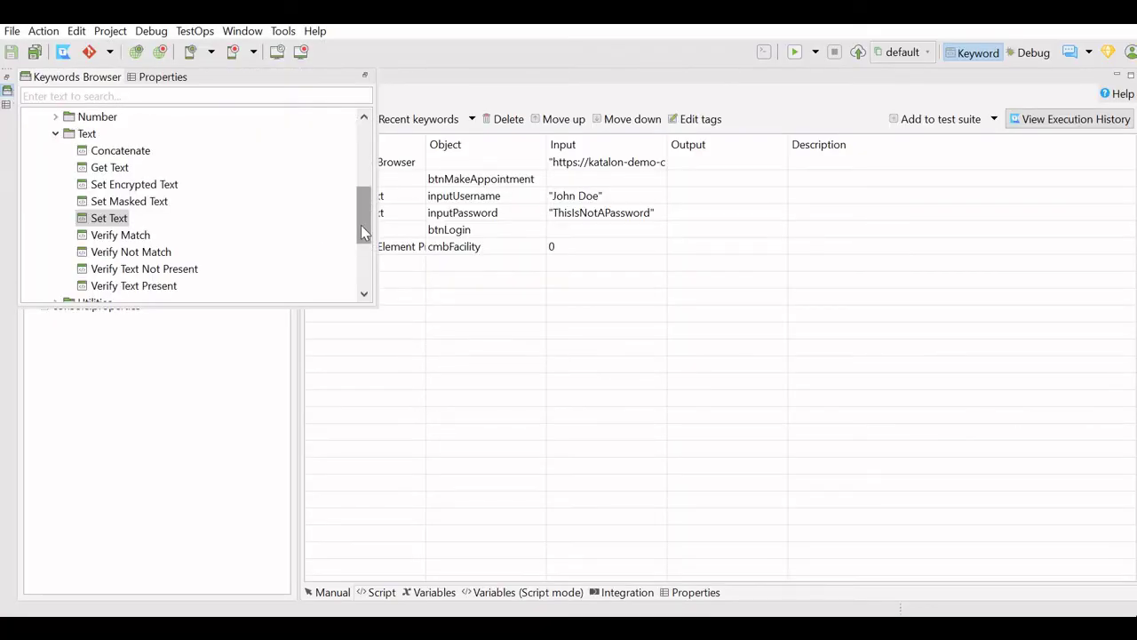
drag(360, 225, 361, 147)
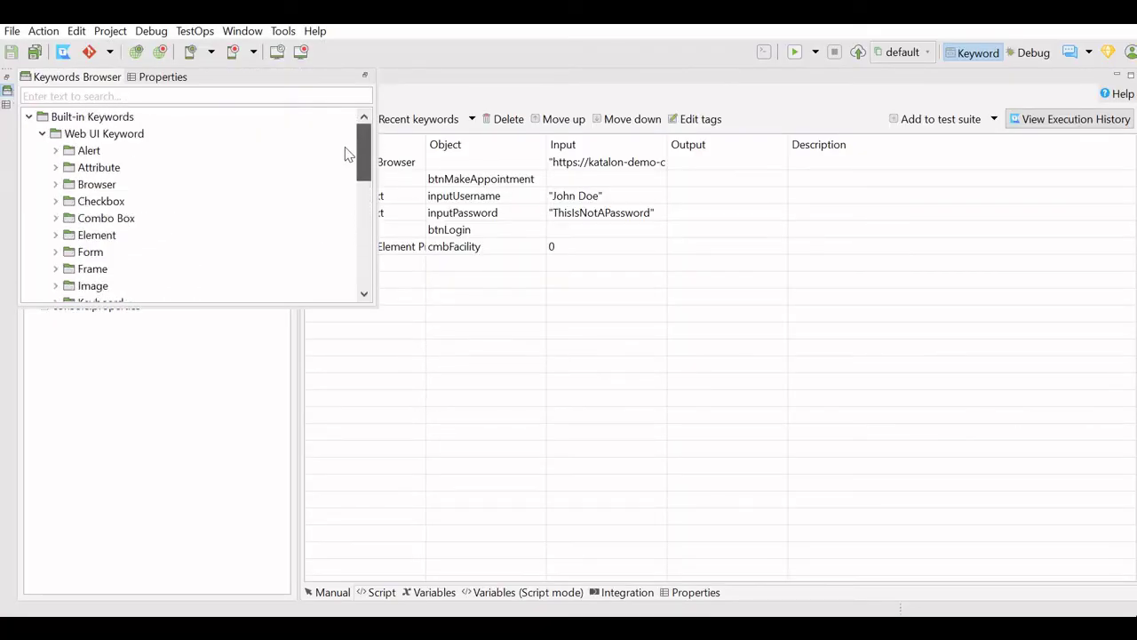
click(41, 134)
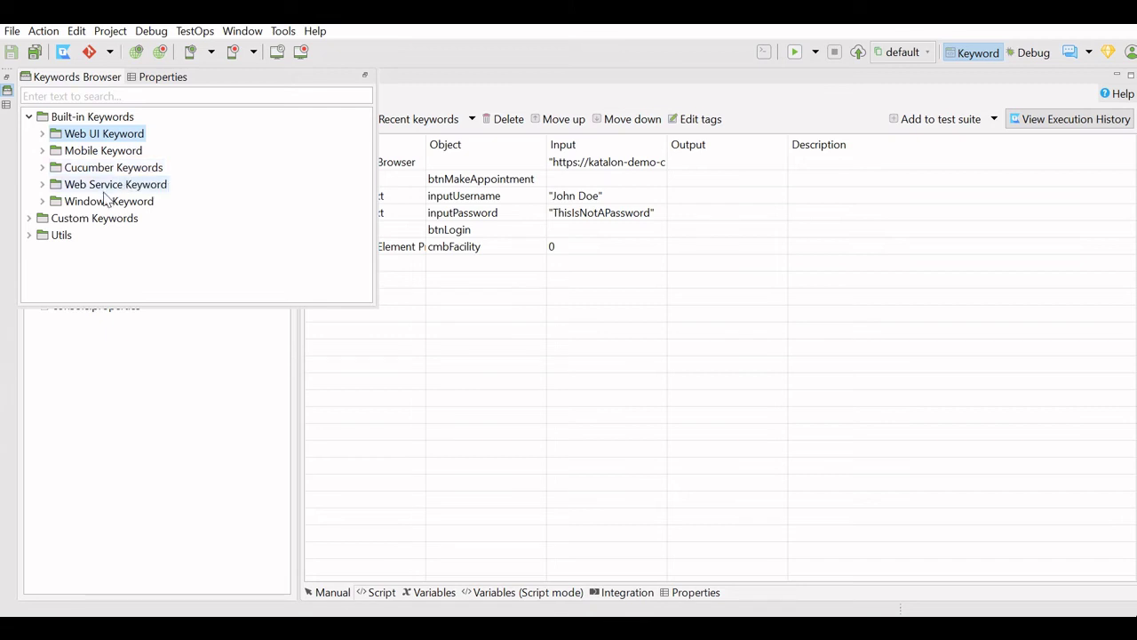
click(29, 218)
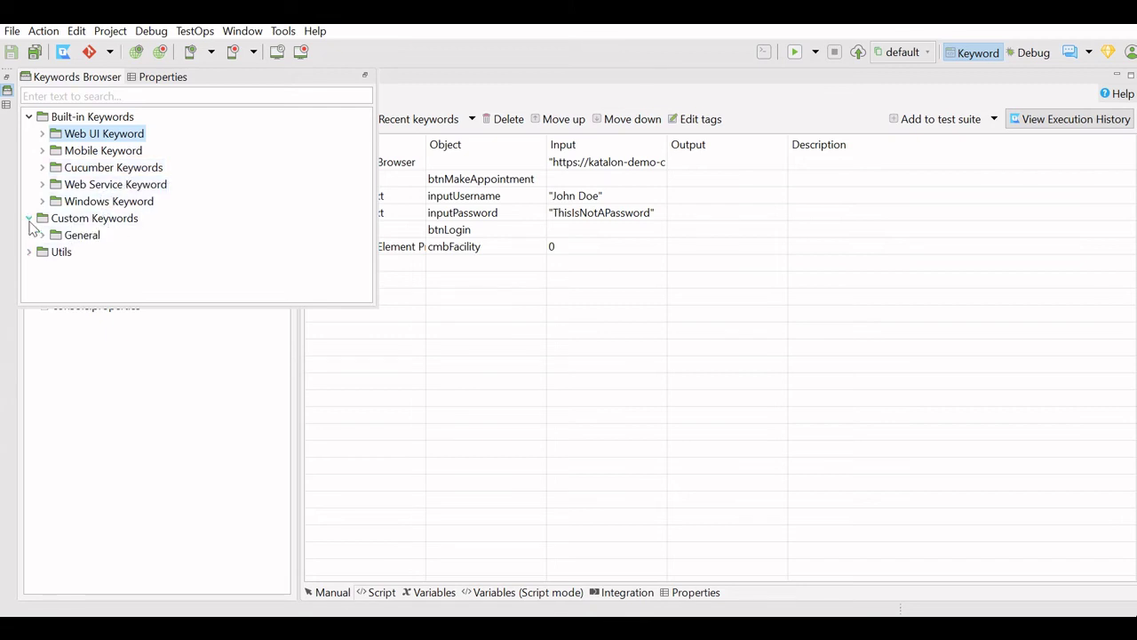
click(42, 234)
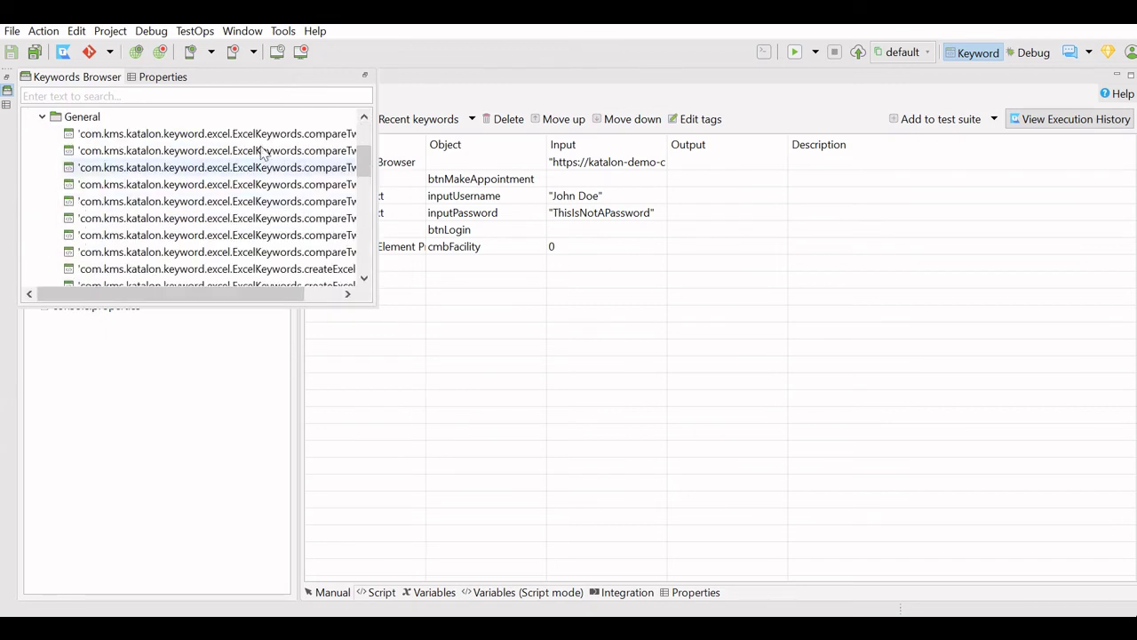
click(41, 116)
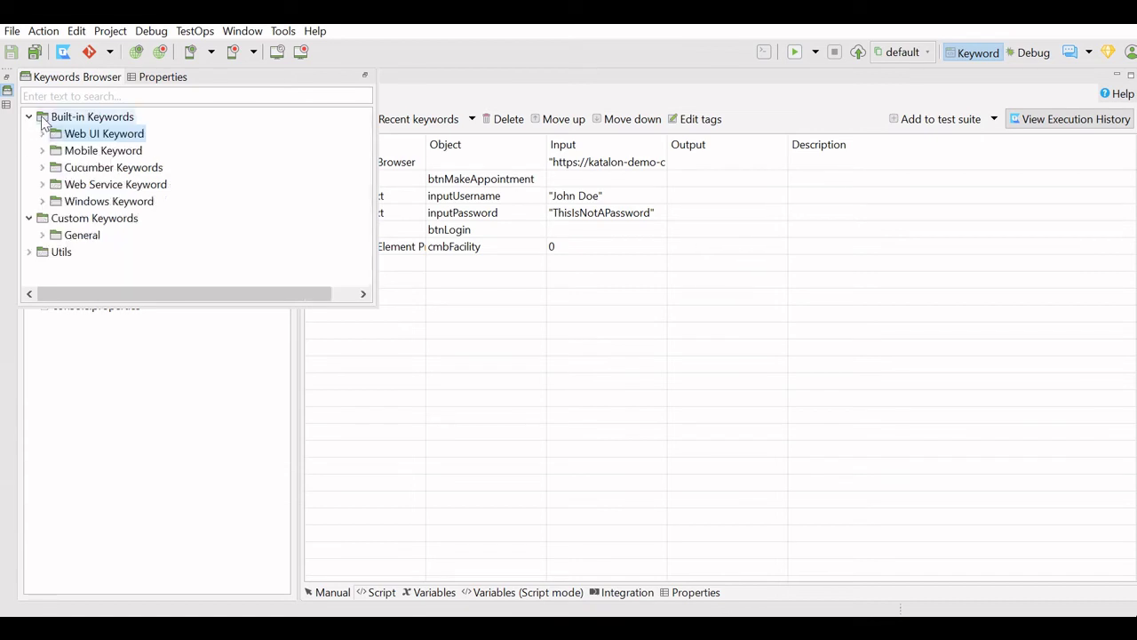
click(30, 251)
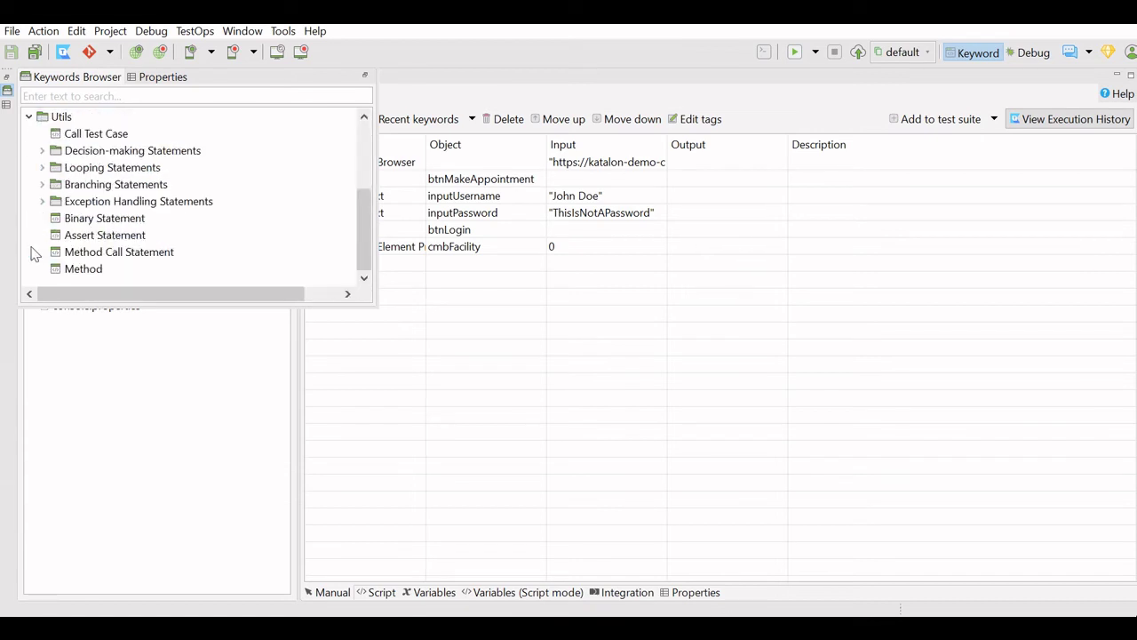
click(28, 116)
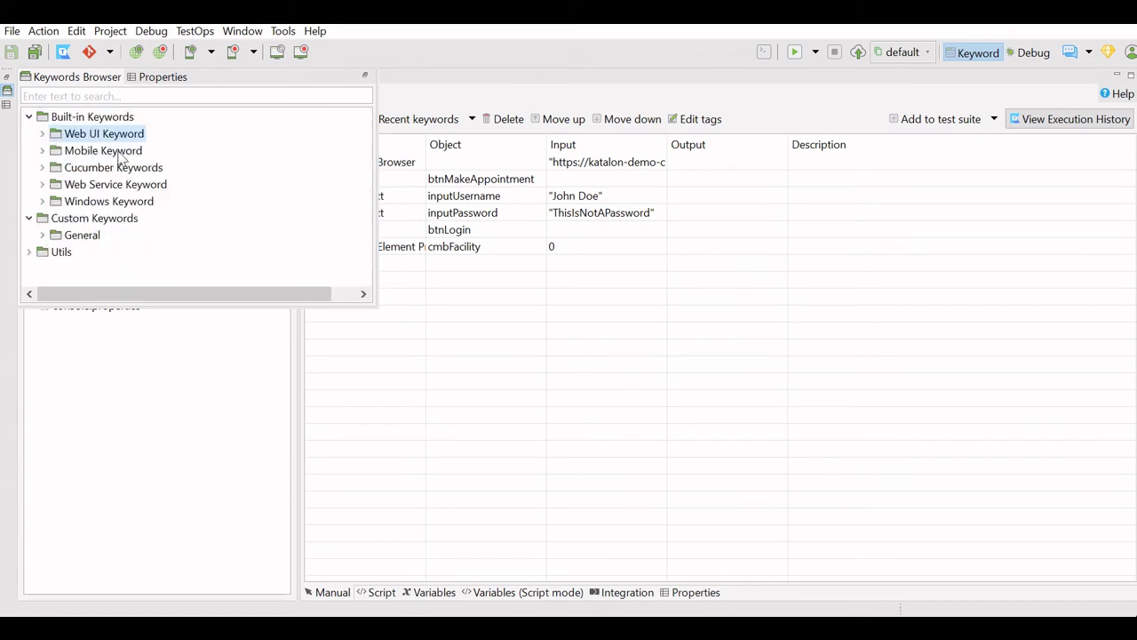
Add the Web UI keyword Set Text from the Keywords Browser as a new last step of the LoginTest test case
click(42, 134)
drag(360, 172, 365, 231)
mouse_move(87, 189)
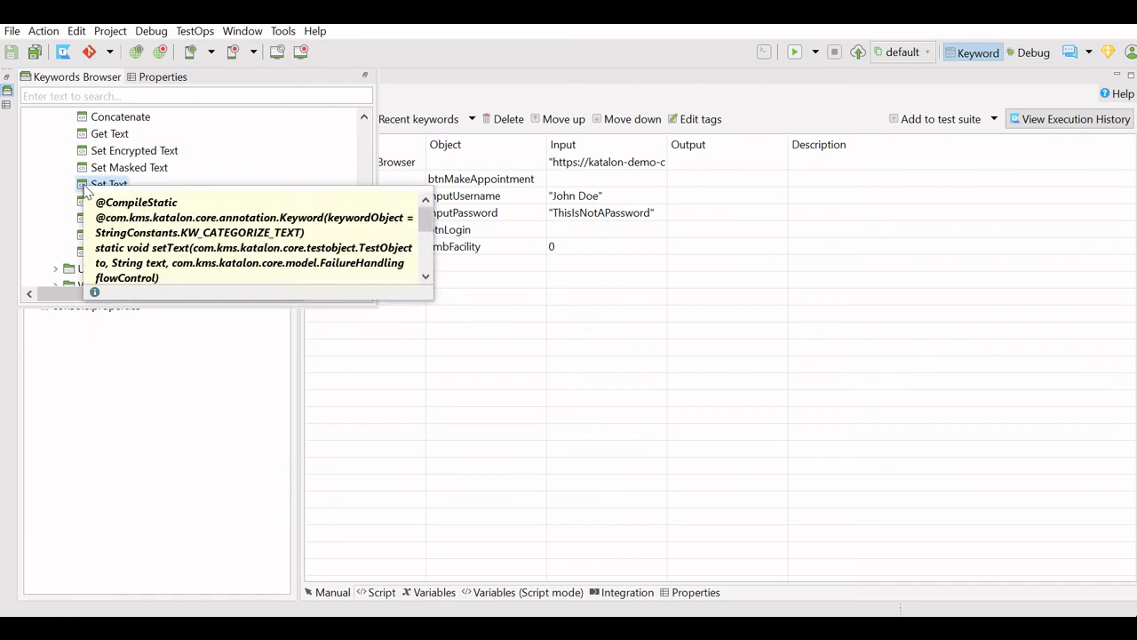
drag(86, 190, 381, 332)
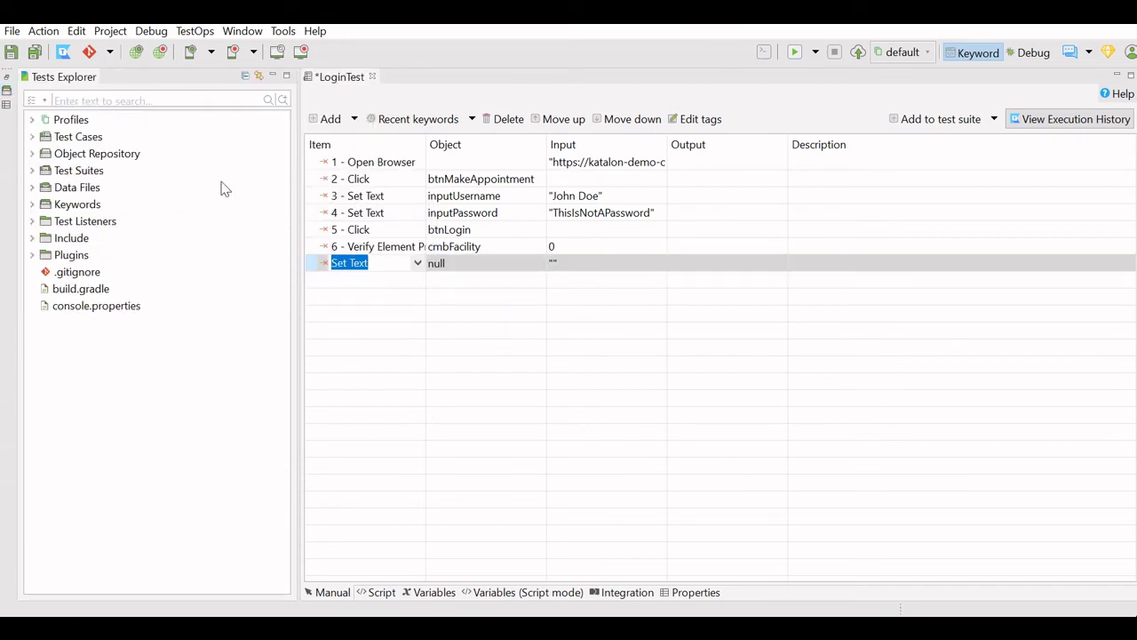
View the Properties pane and search the Keywords Browser for "Click"
click(7, 103)
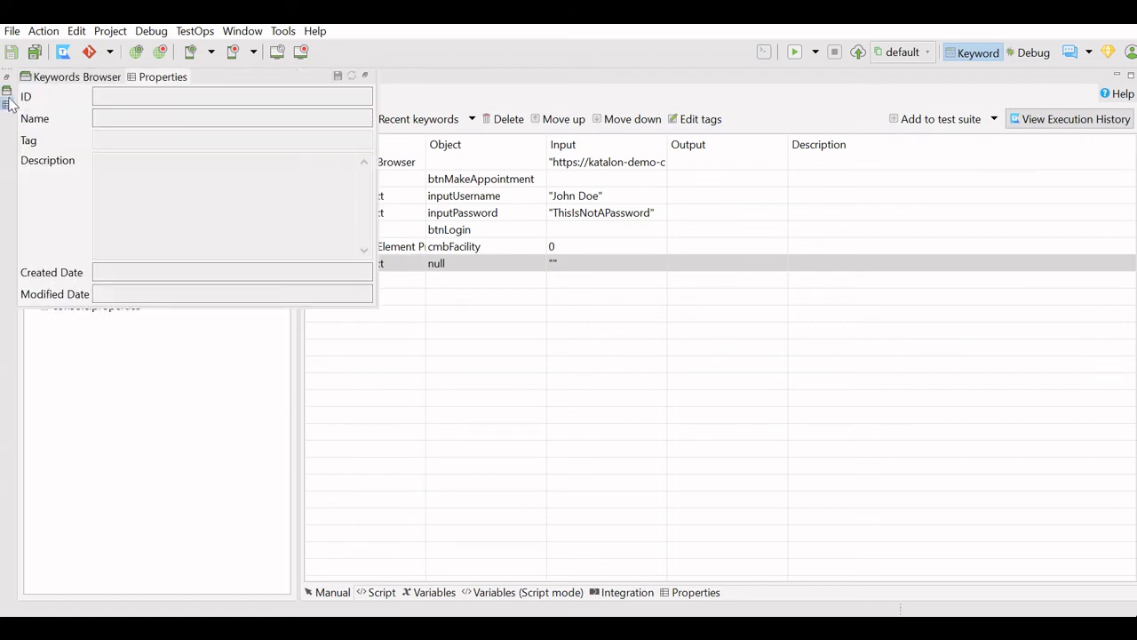
click(7, 91)
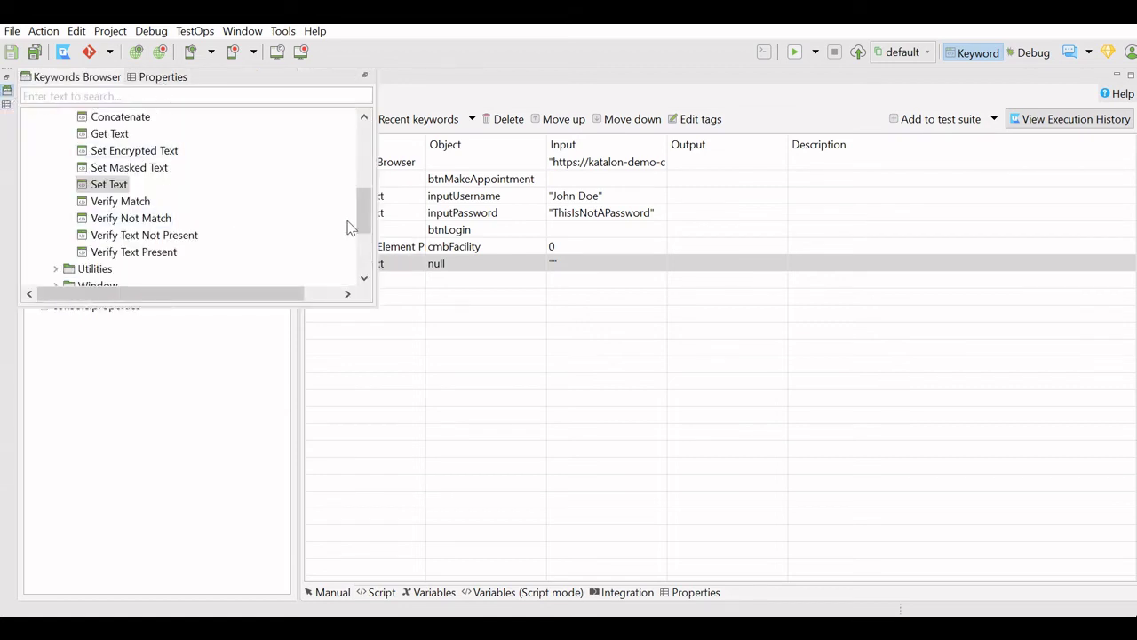
scroll(351, 227, up, 5)
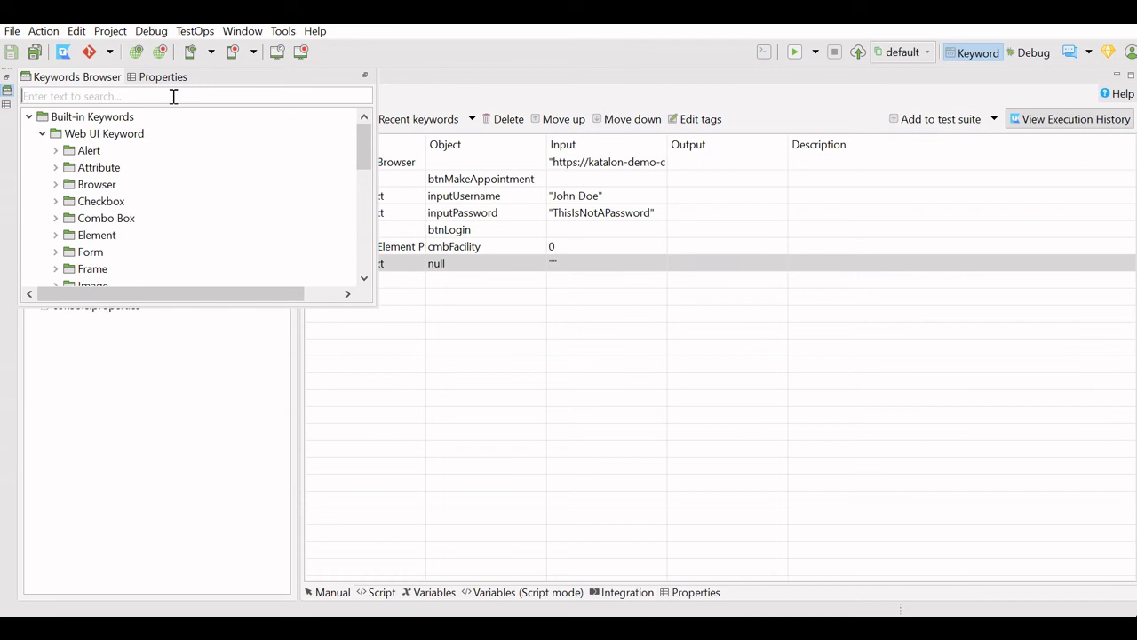
drag(355, 135, 360, 105)
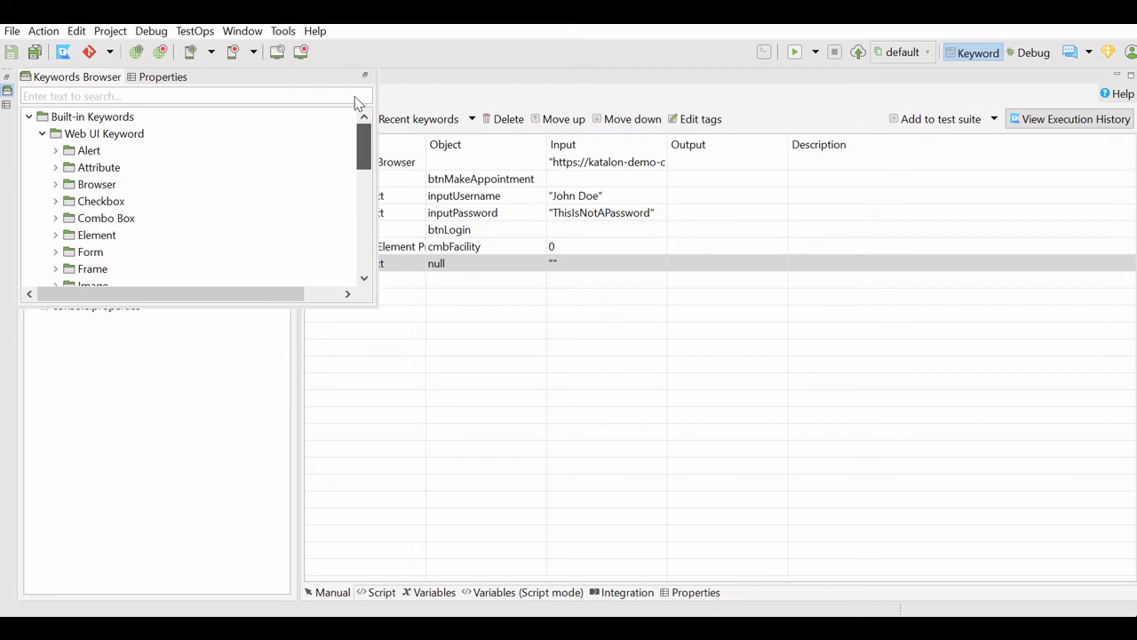
click(270, 96)
text(Cl)
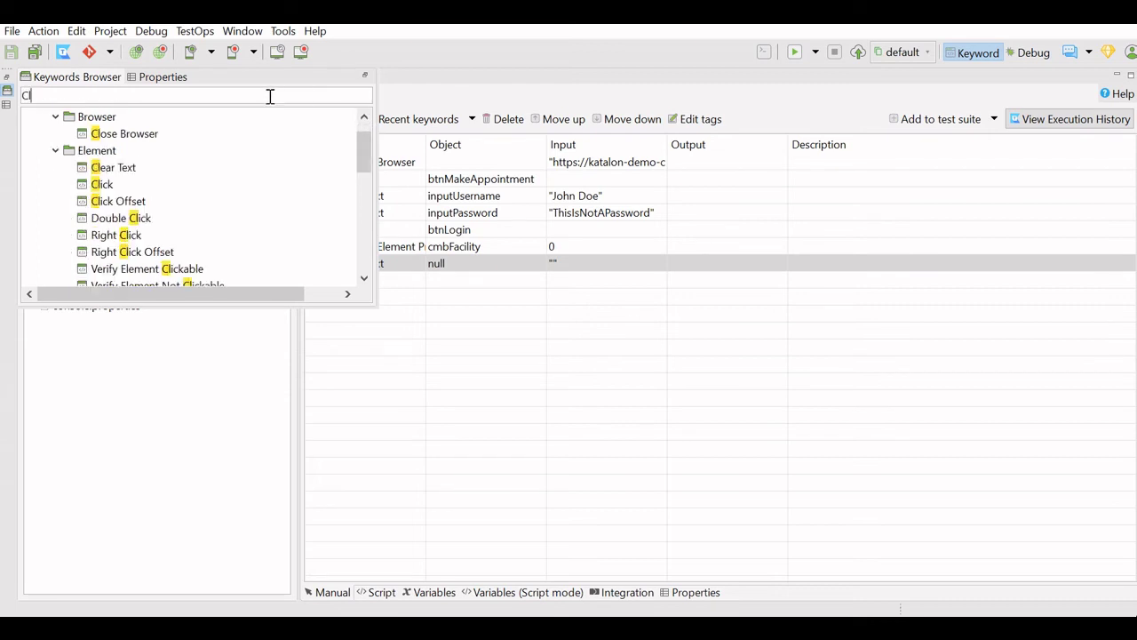
text(ick)
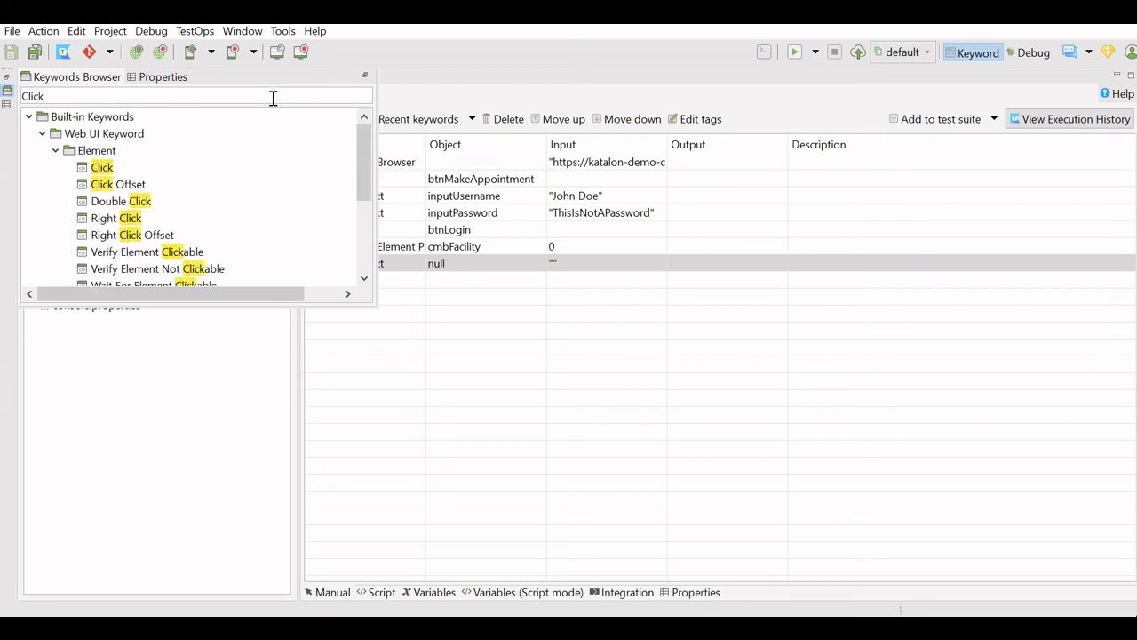
Add the Verify Element Clickable keyword from the filtered keywords as a new last step of the LoginTest test case
mouse_move(366, 173)
mouse_down()
mouse_move(368, 214)
mouse_move(370, 180)
mouse_up()
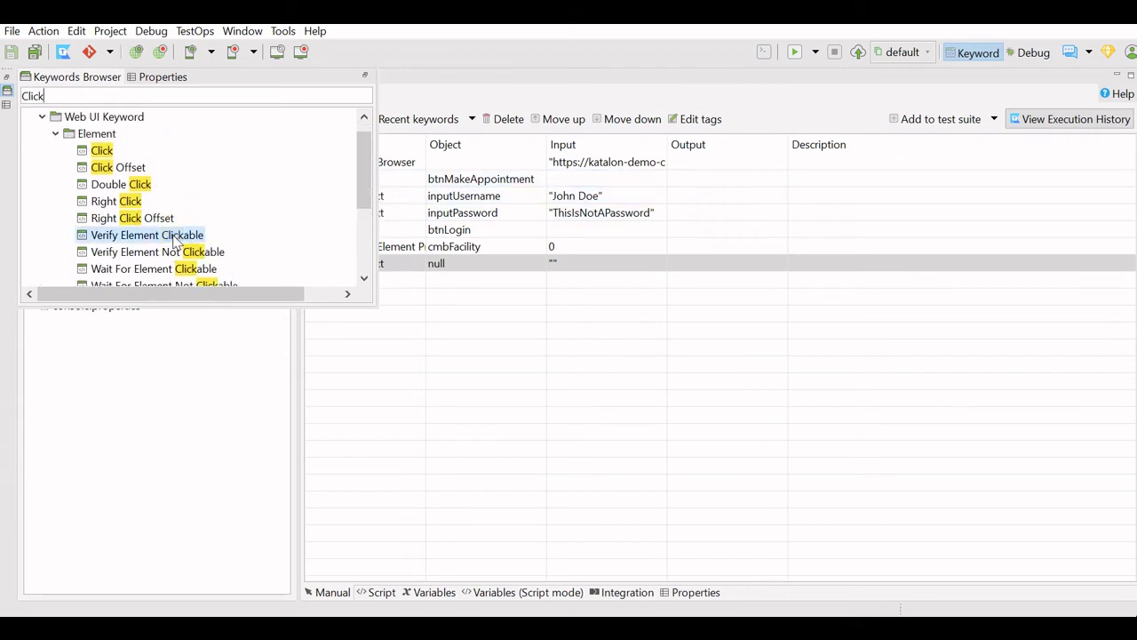
drag(174, 239, 407, 389)
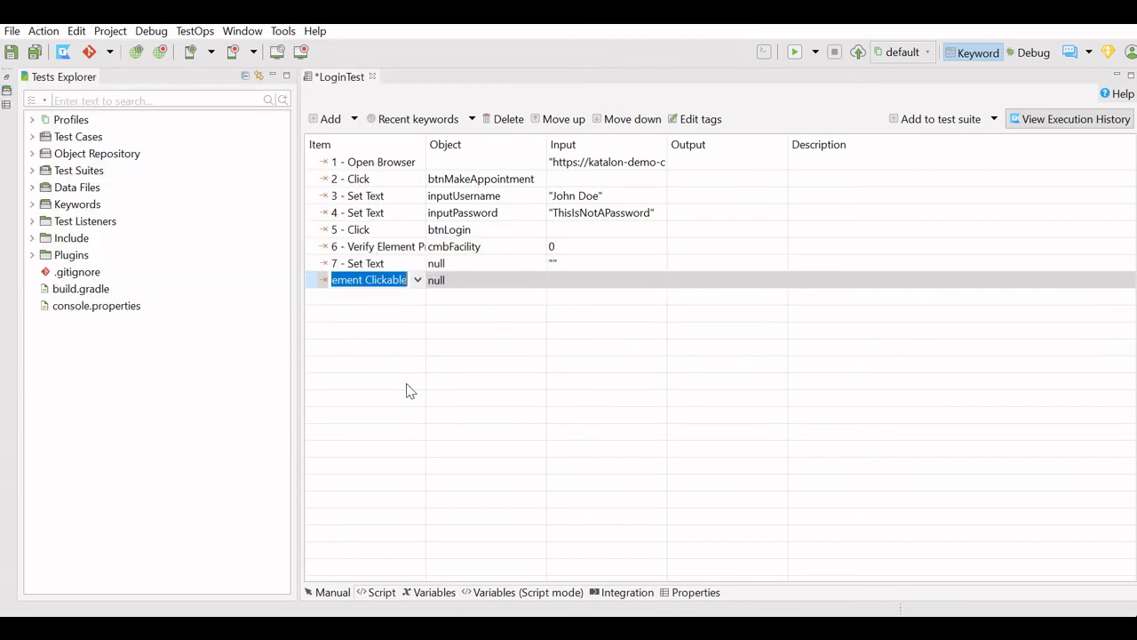
click(475, 281)
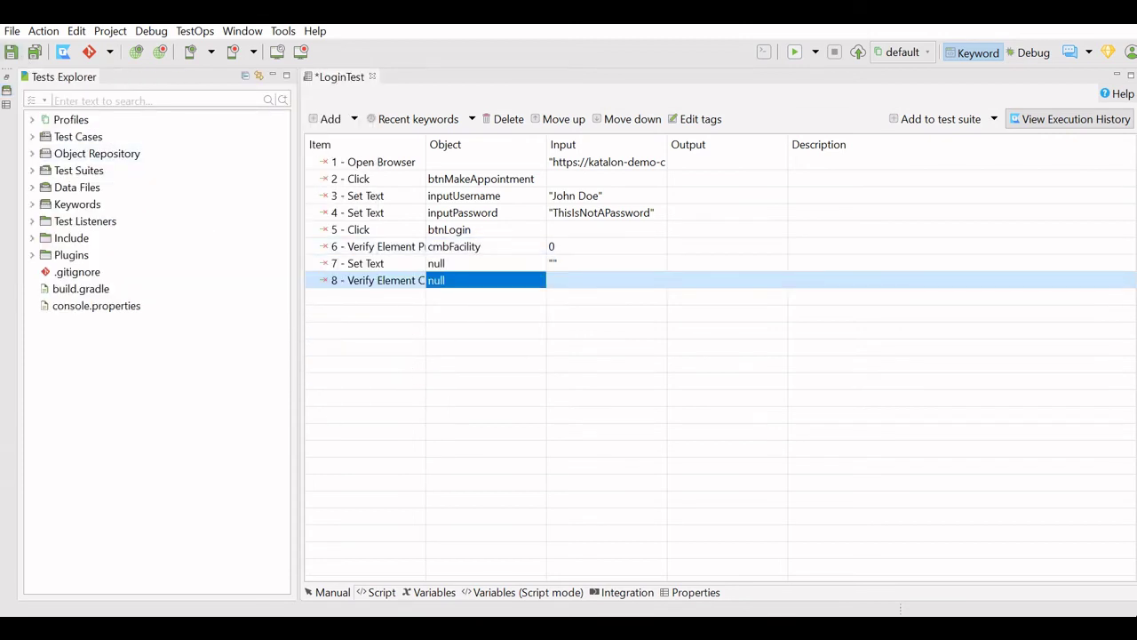
Reopen the Keywords Browser and collapse its Web UI Keyword and Built-in Keywords groups
click(6, 90)
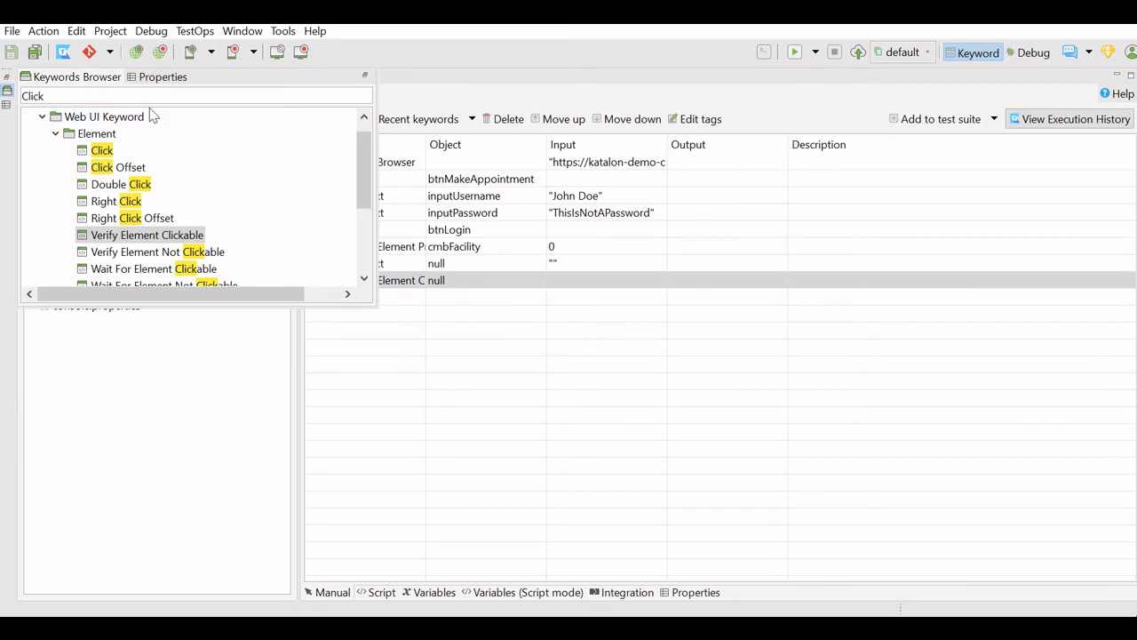
drag(361, 166, 366, 133)
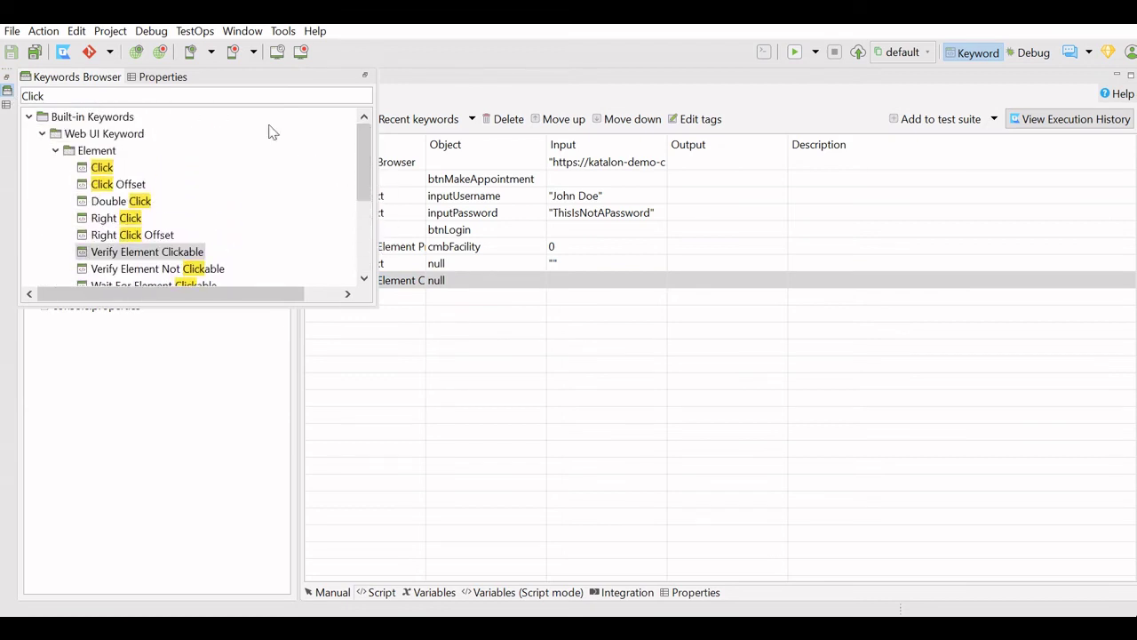
click(42, 133)
click(29, 116)
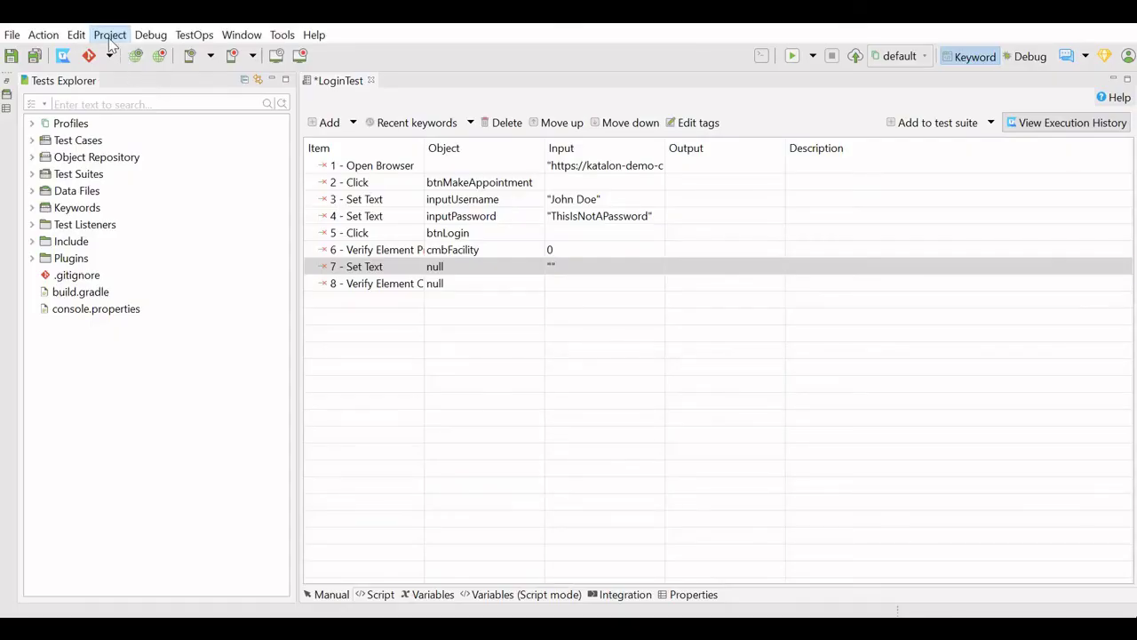
Open the project settings and review the Plugins, Project Information and Test Design pages, expanding the Plugins and Test Design categories
click(110, 39)
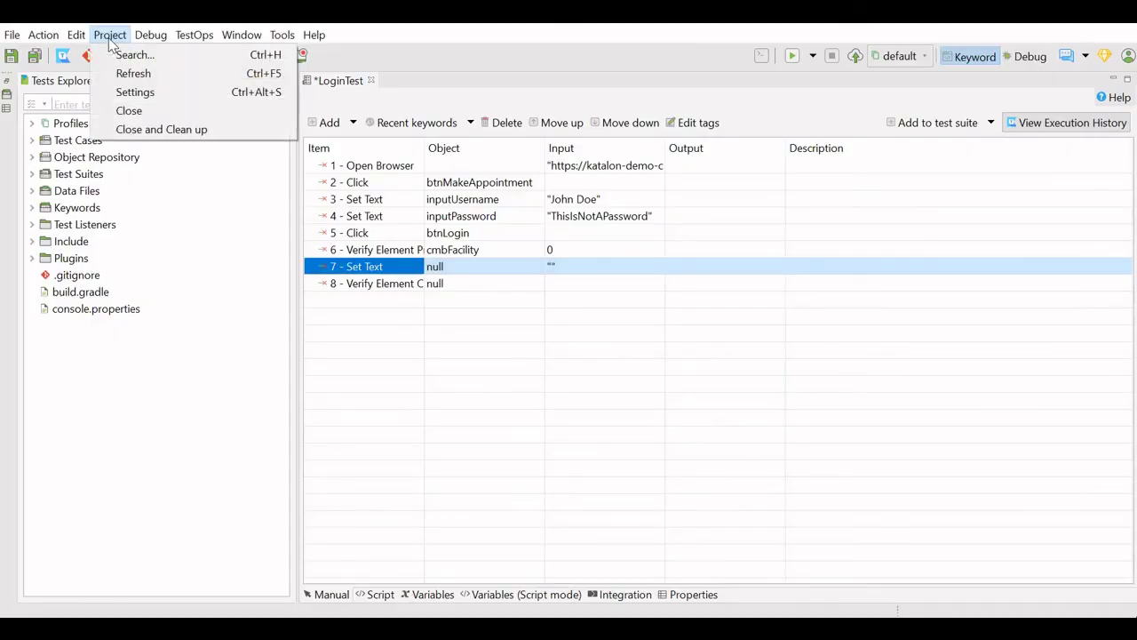
click(121, 96)
click(374, 110)
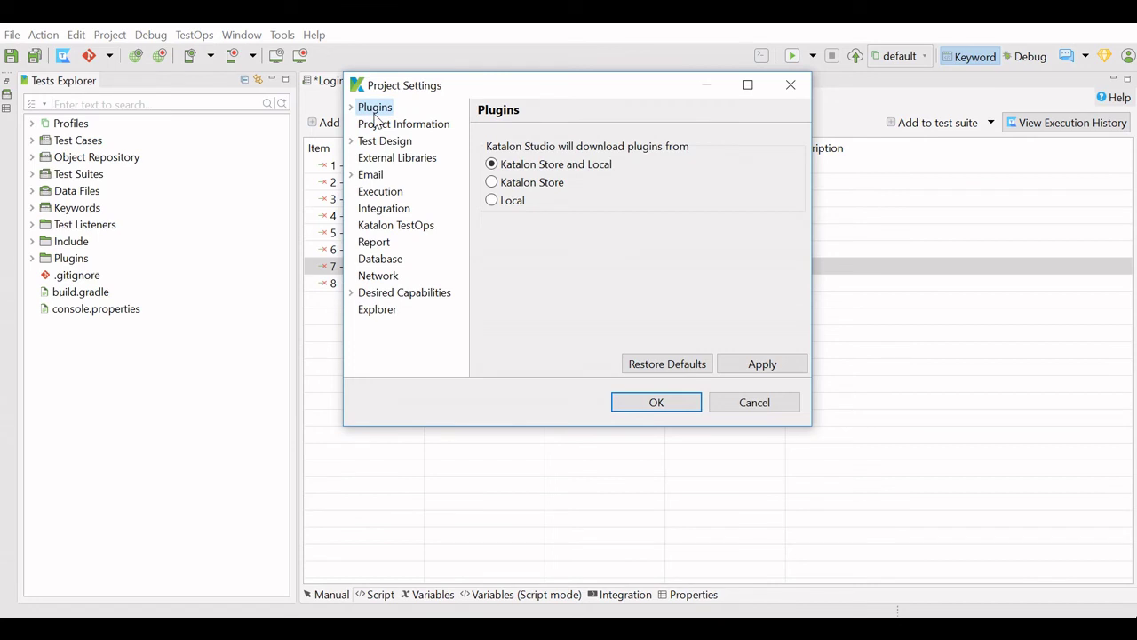
click(351, 108)
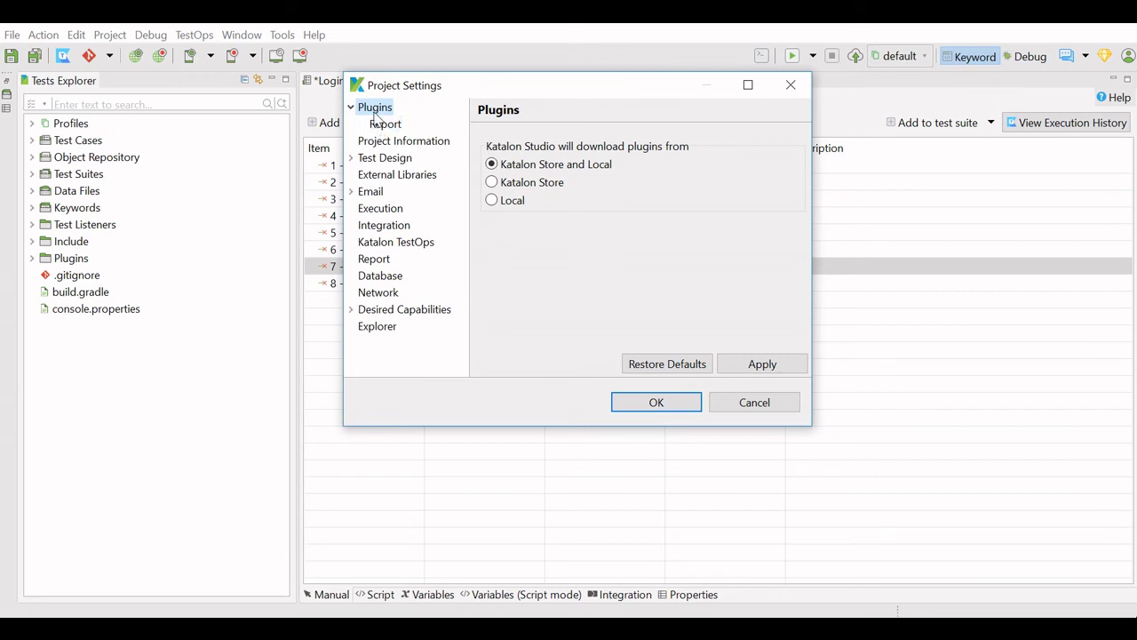
click(393, 144)
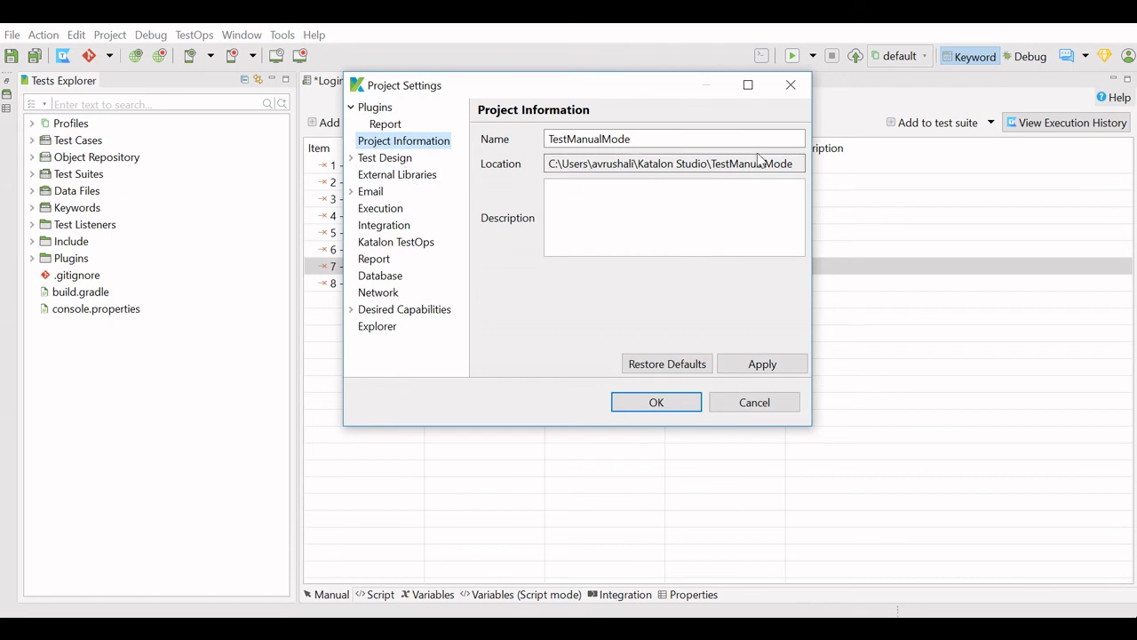
click(392, 159)
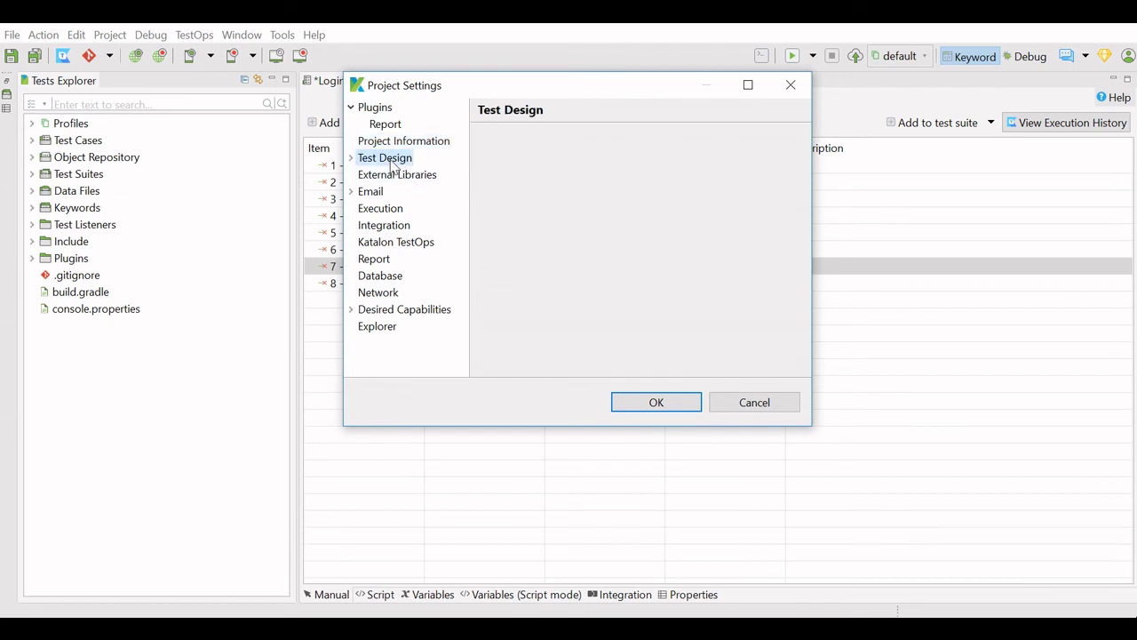
click(351, 158)
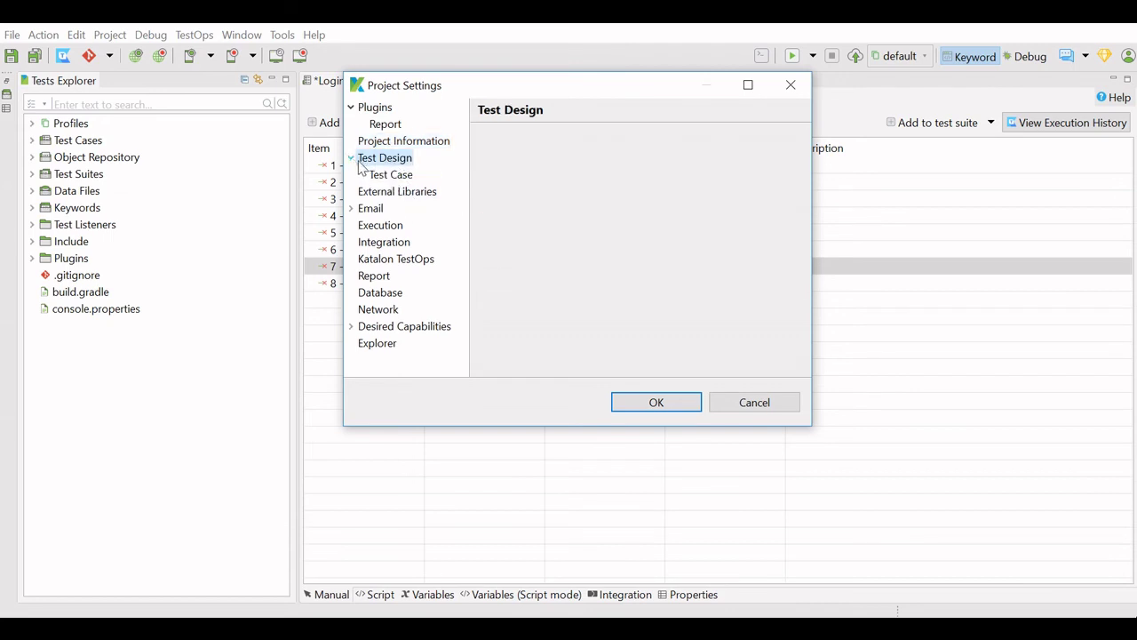
In the Test Case settings, switch the default failure handling for test steps to CONTINUE_ON_FAILURE and back to STOP_ON_FAILURE
click(384, 177)
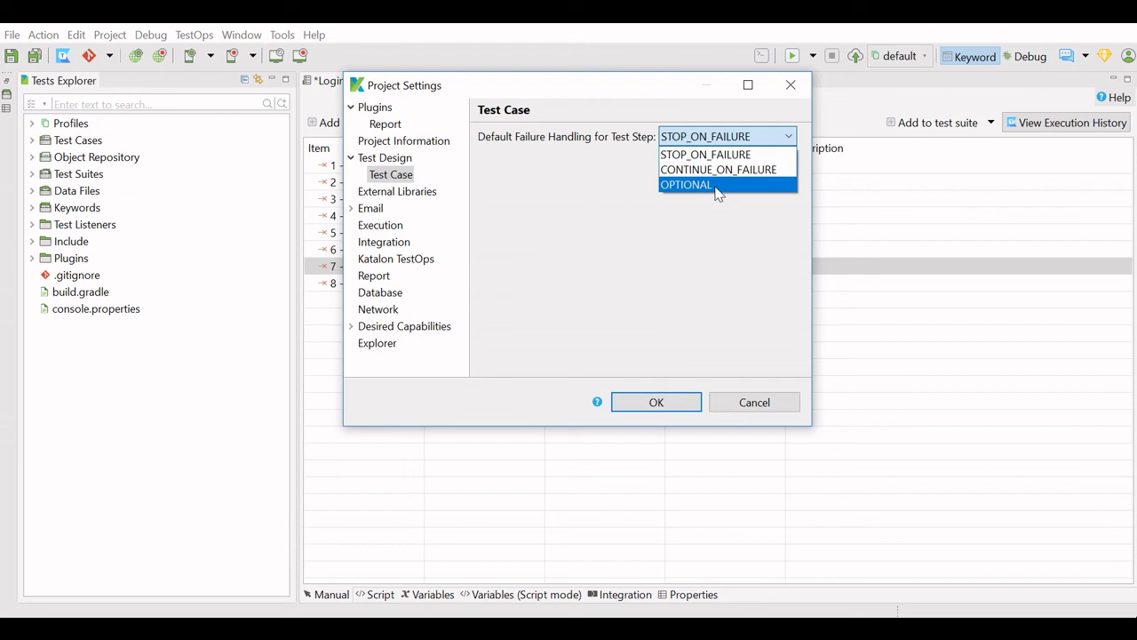
click(672, 170)
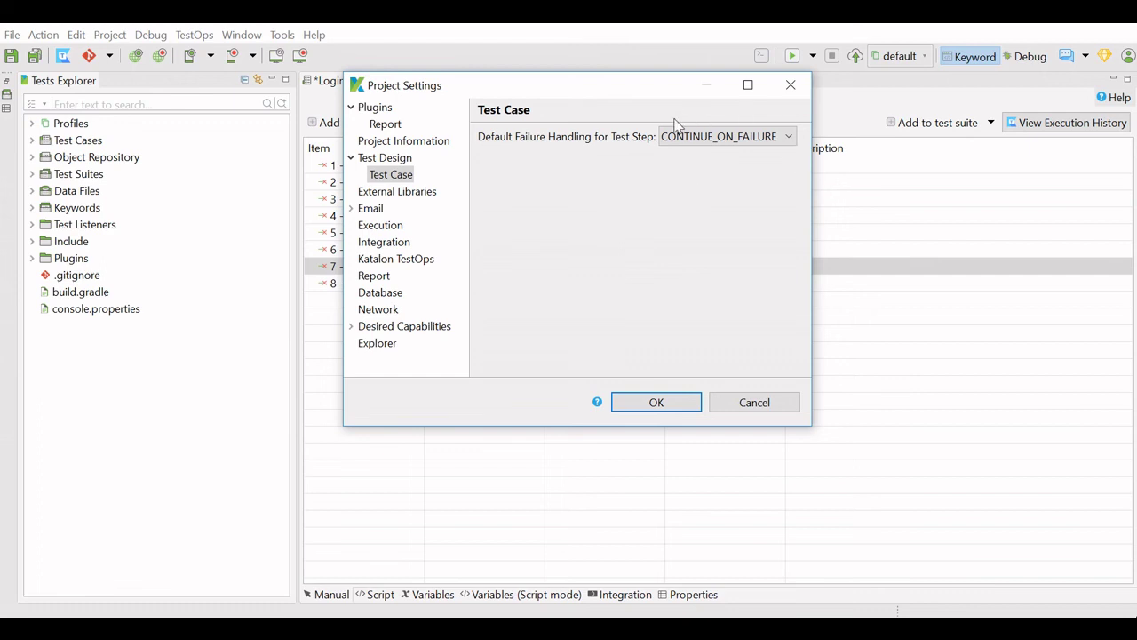
click(780, 140)
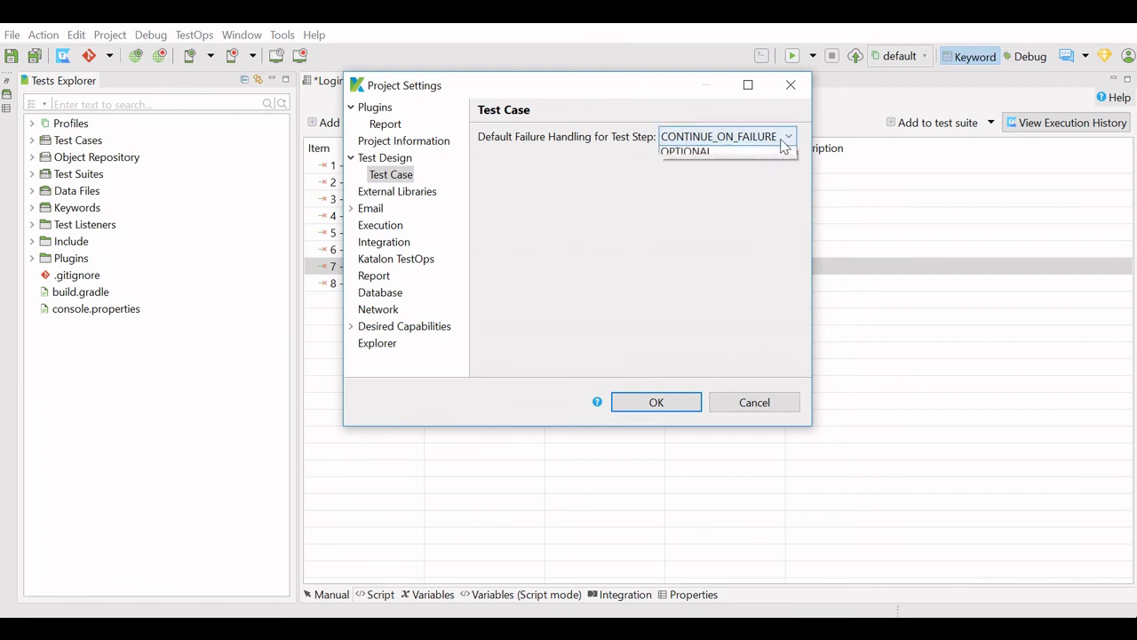
click(772, 155)
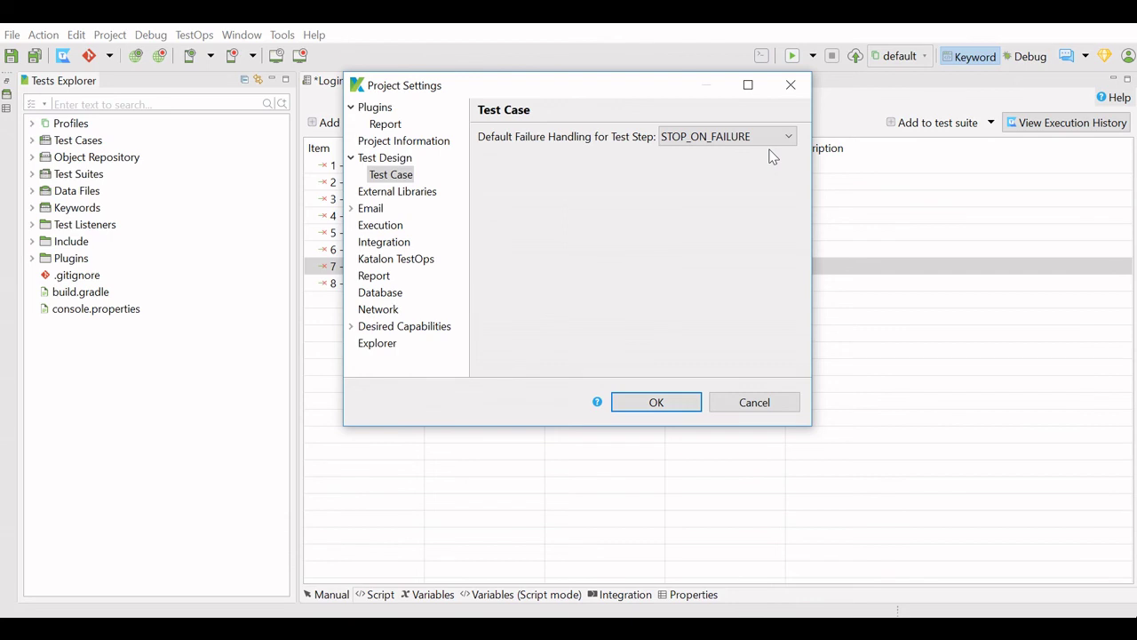
Review the default failure handling options and the External Libraries, Email and Execution pages of the project settings, and close them without saving
click(759, 139)
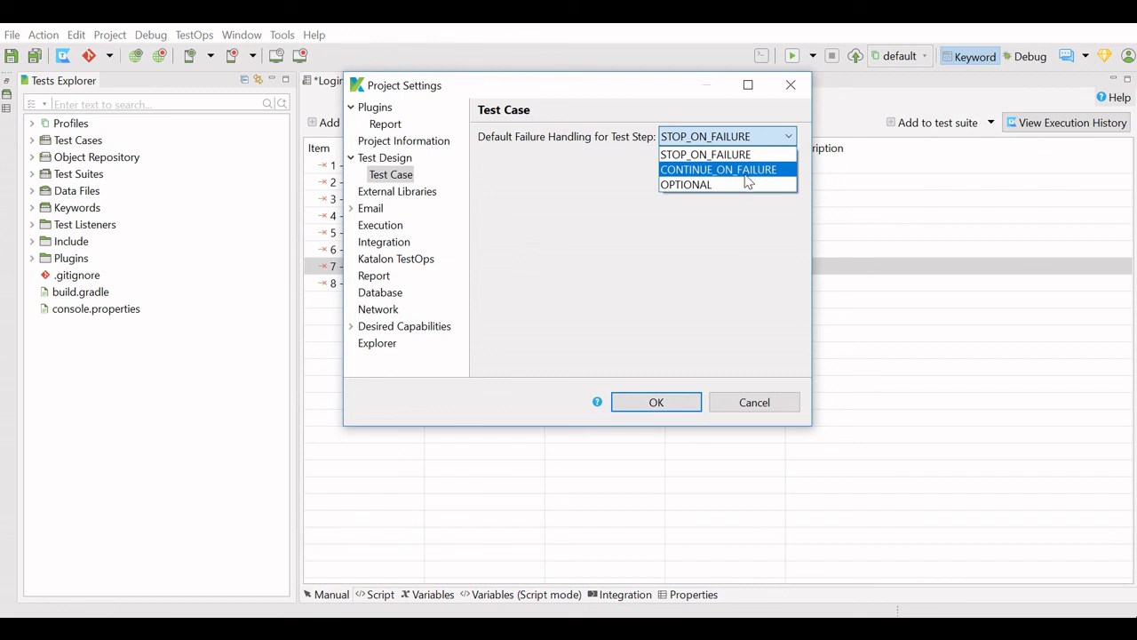
click(606, 183)
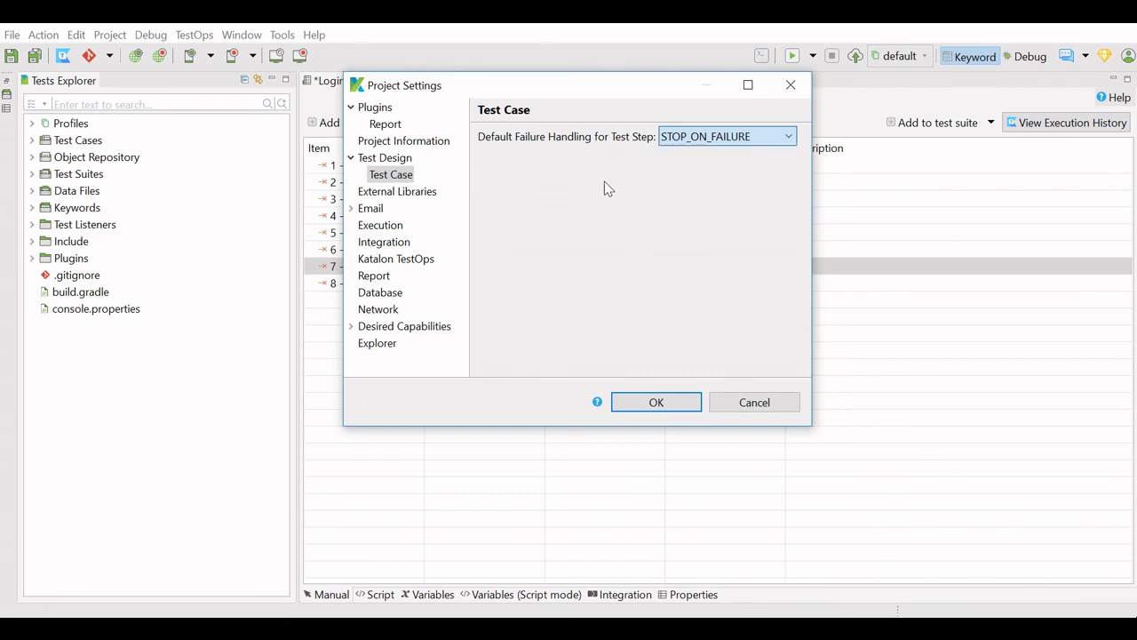
click(429, 193)
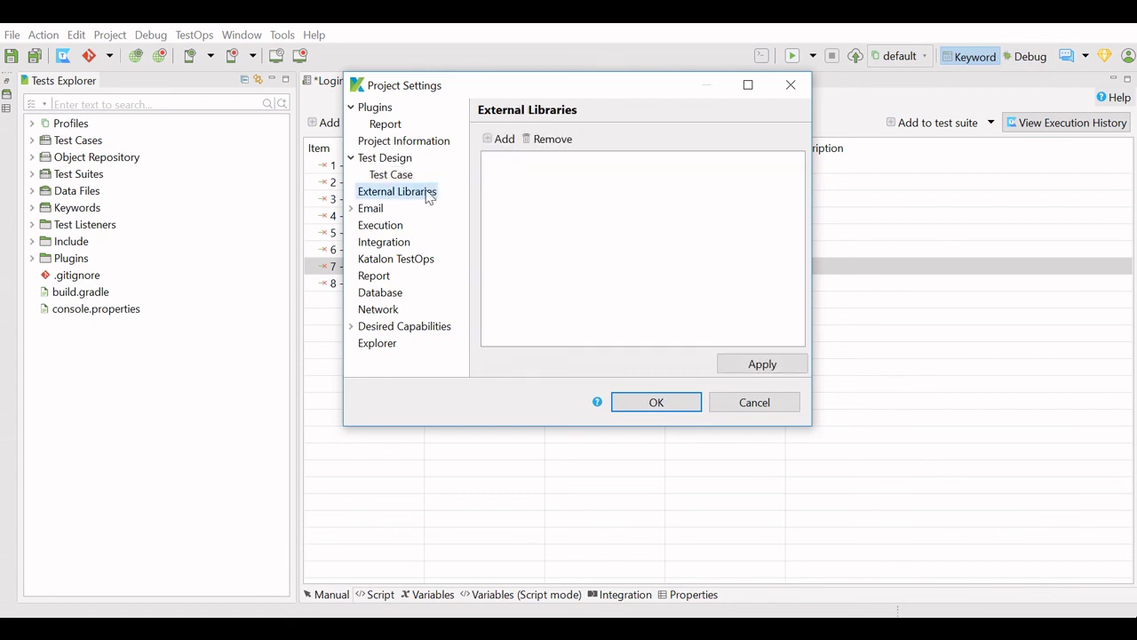
click(372, 208)
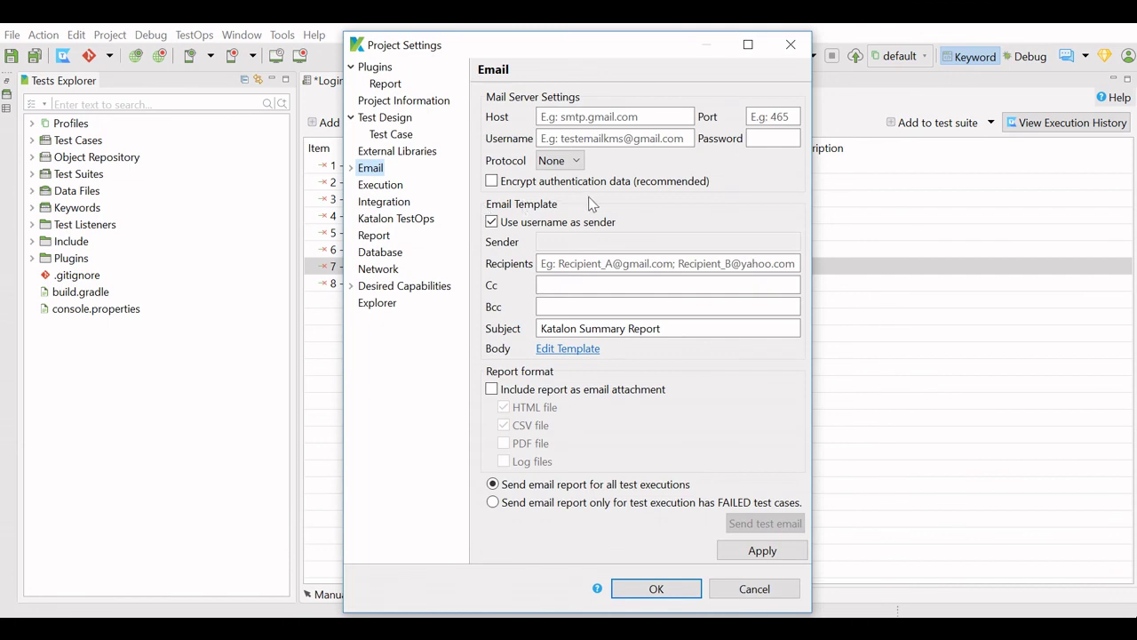
click(382, 185)
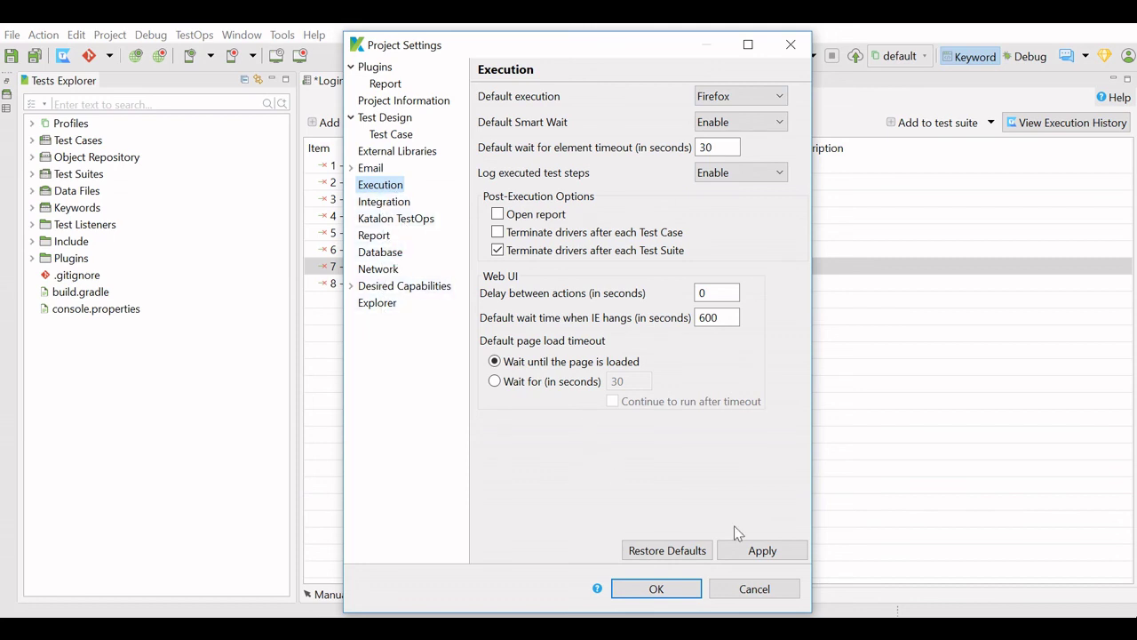
click(753, 589)
Open the Katalon Studio Preferences, expand General and review its Appearance, Compare/Patch, Content Types, Workspace, Web Browser and Startup and Shutdown pages
click(242, 35)
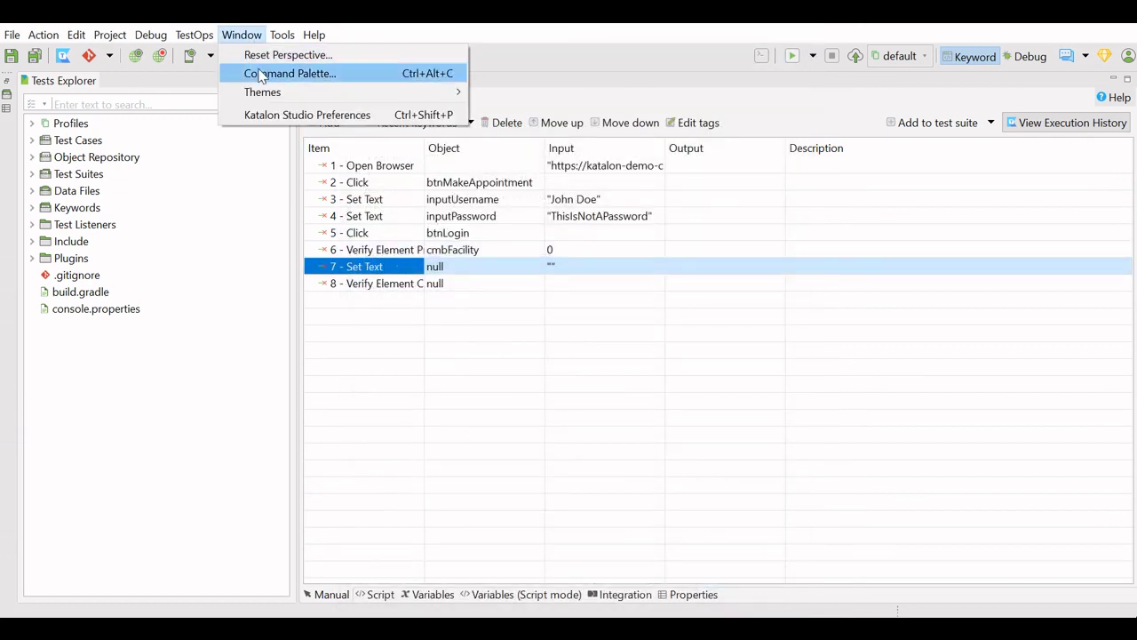
click(276, 118)
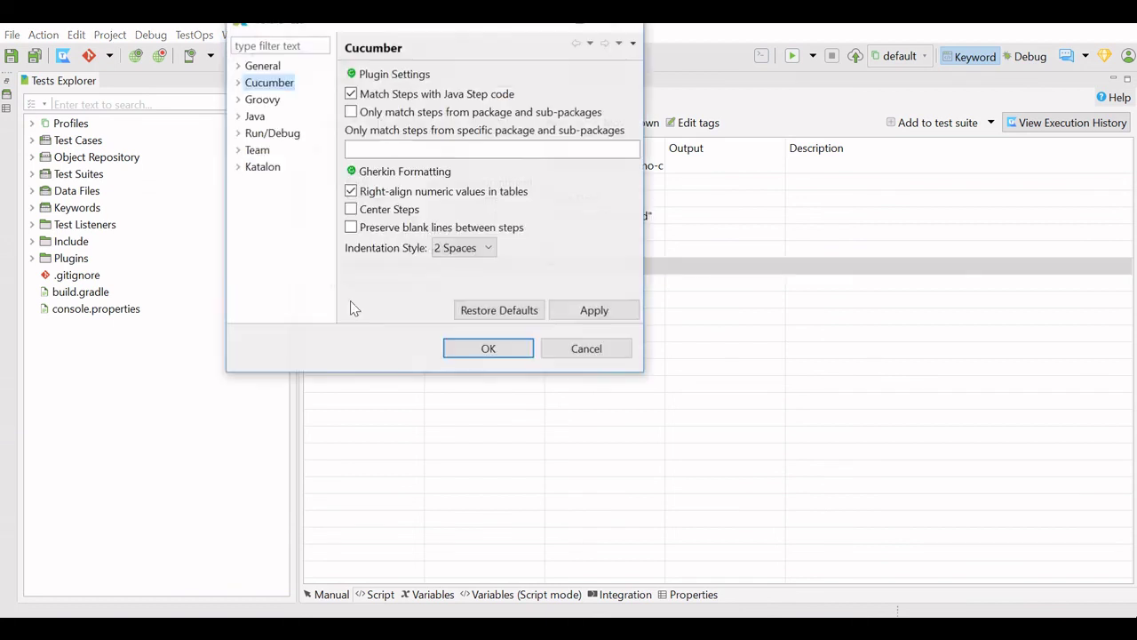
click(272, 71)
click(238, 67)
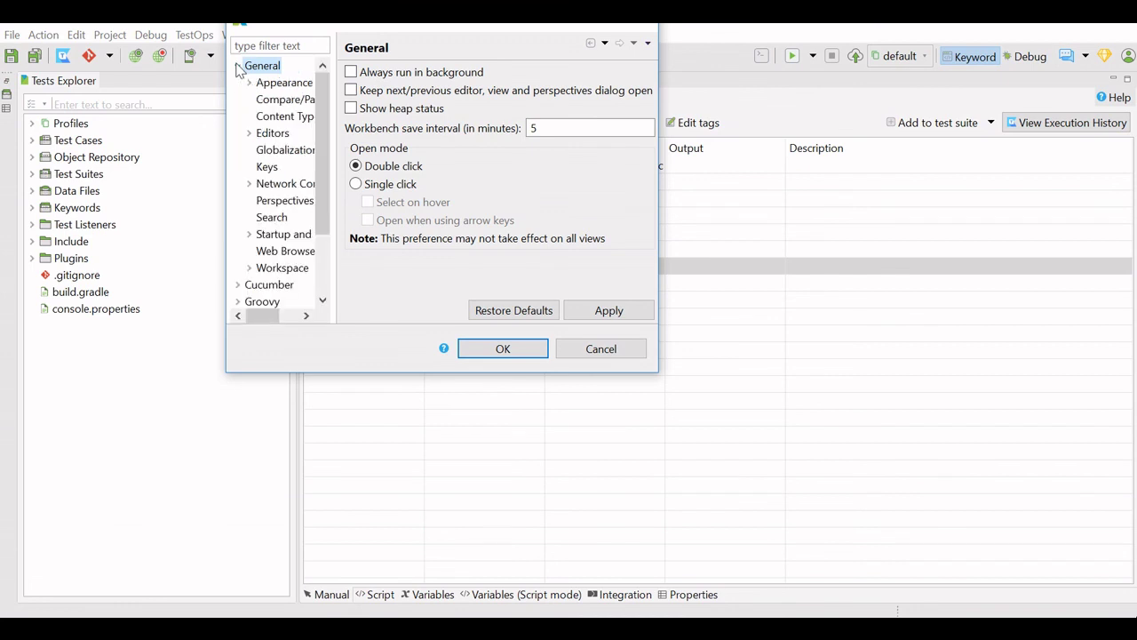
click(264, 83)
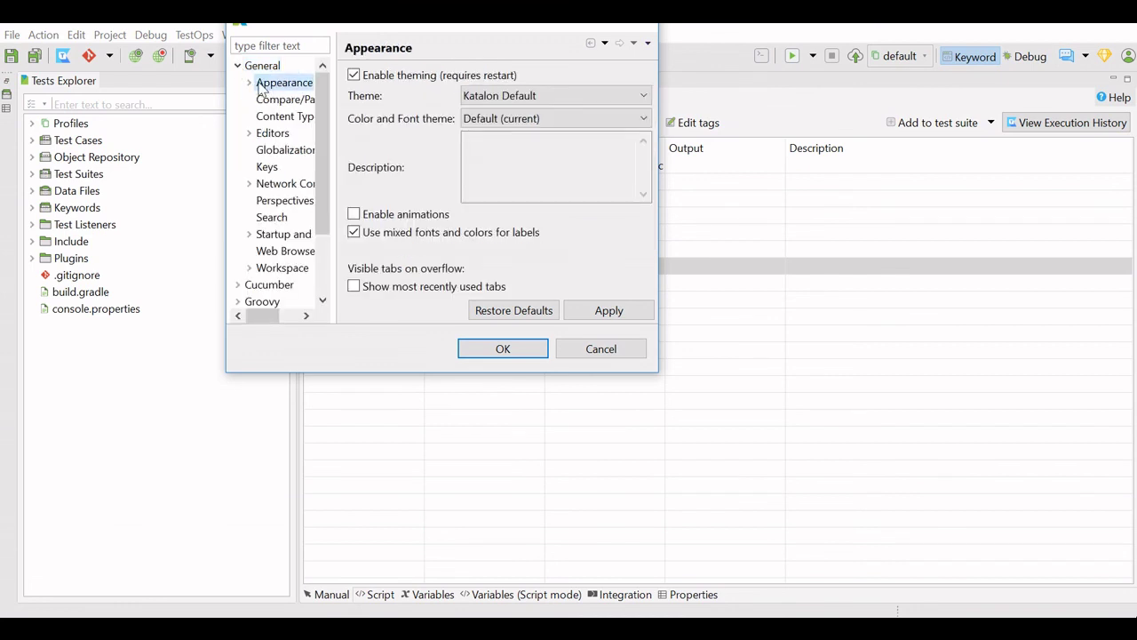
click(270, 100)
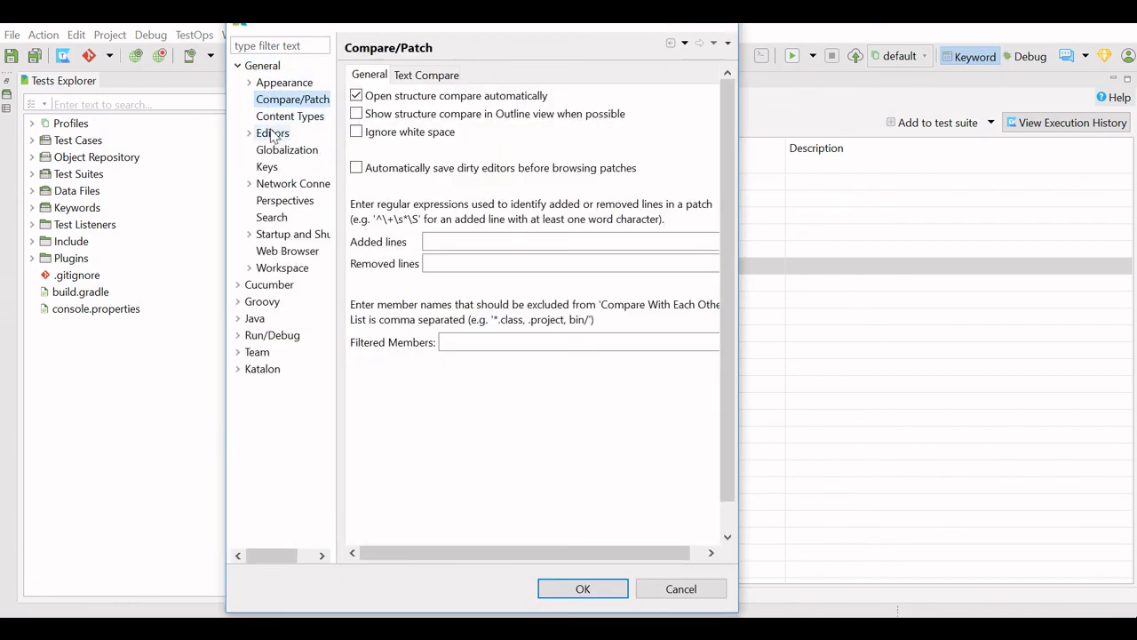
click(275, 115)
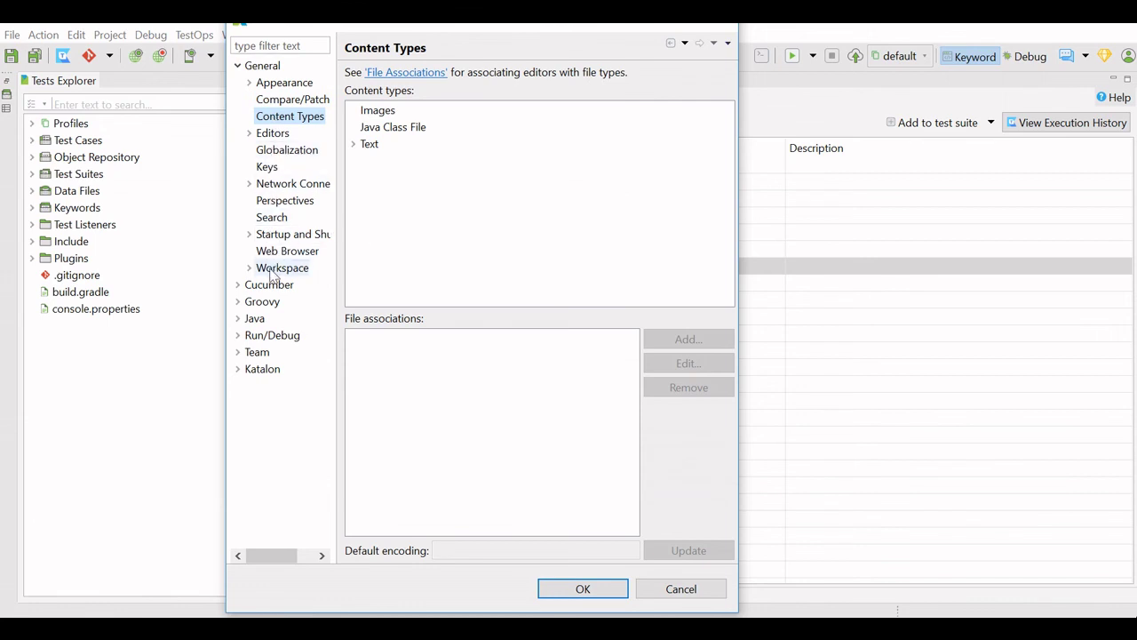
click(272, 270)
click(276, 251)
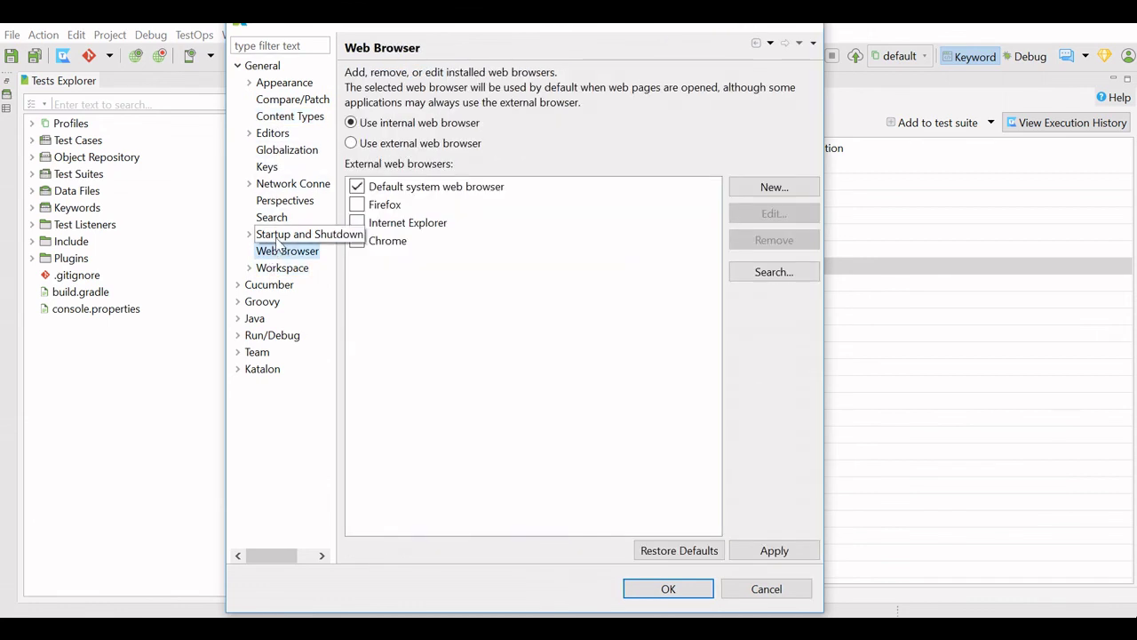
click(278, 236)
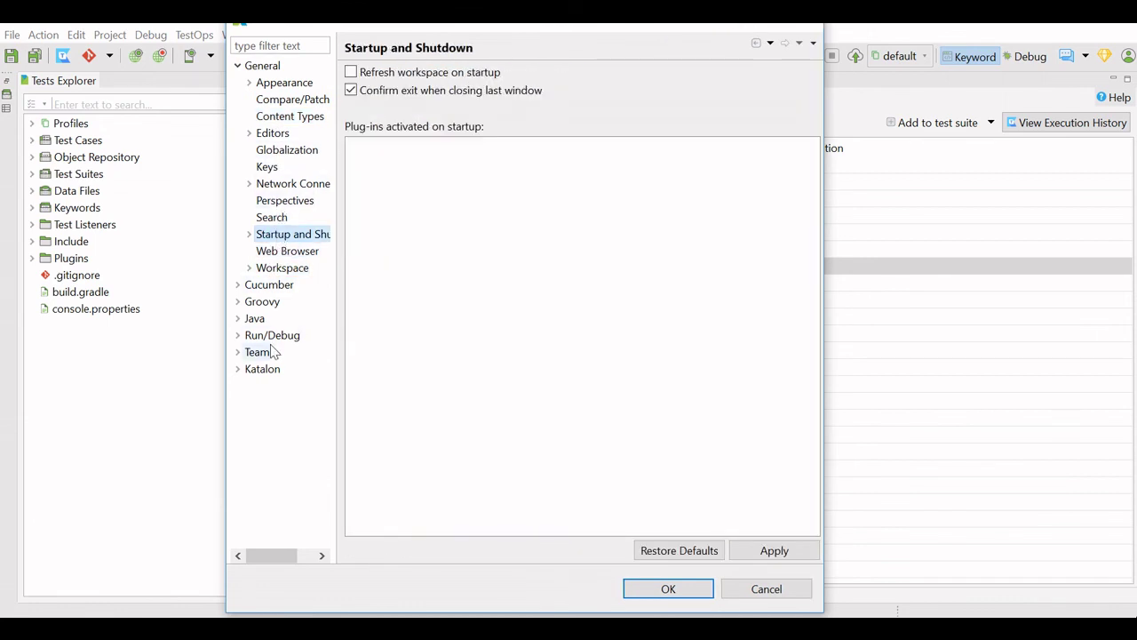
Expand the Katalon preferences category, review its Git, Mobile and Object Spy pages, and close the preferences without saving
click(238, 369)
click(263, 389)
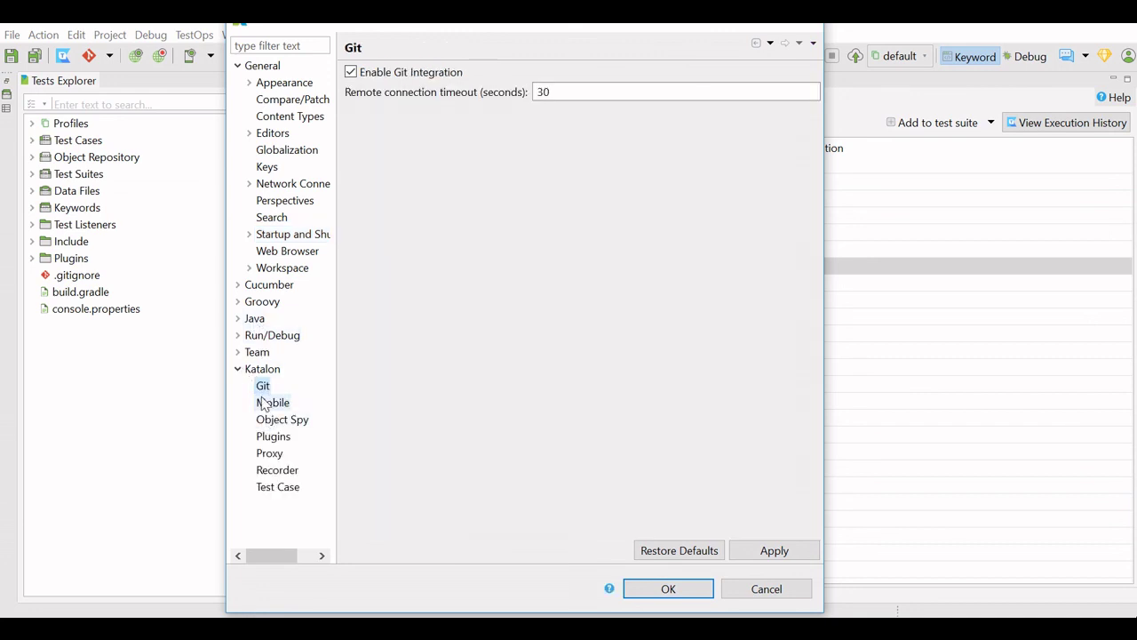
click(266, 405)
click(269, 425)
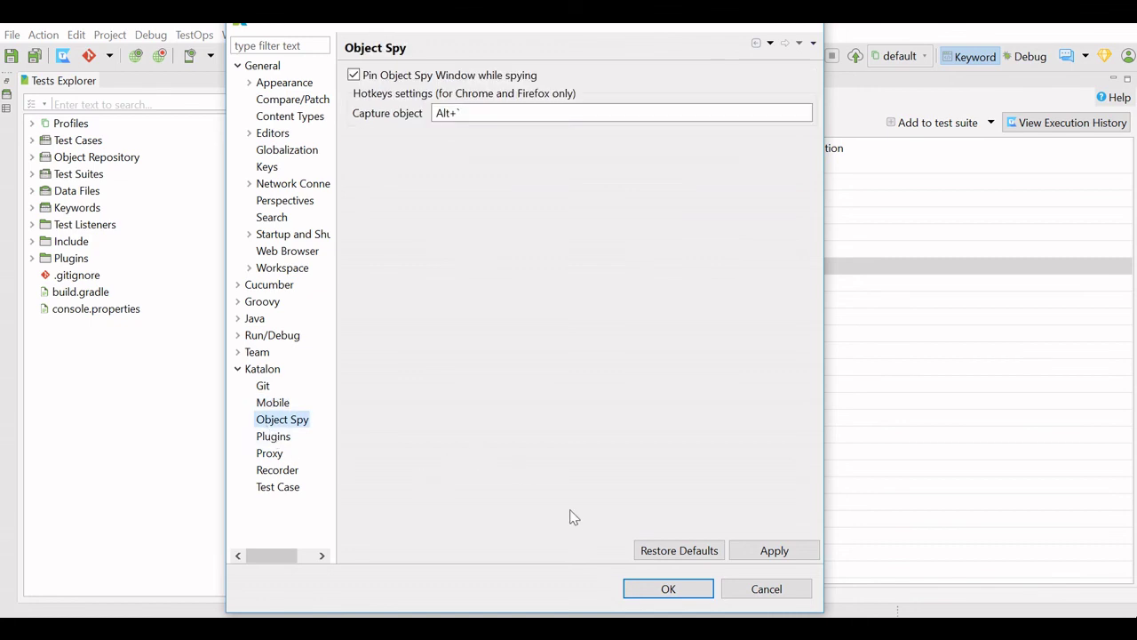
click(773, 592)
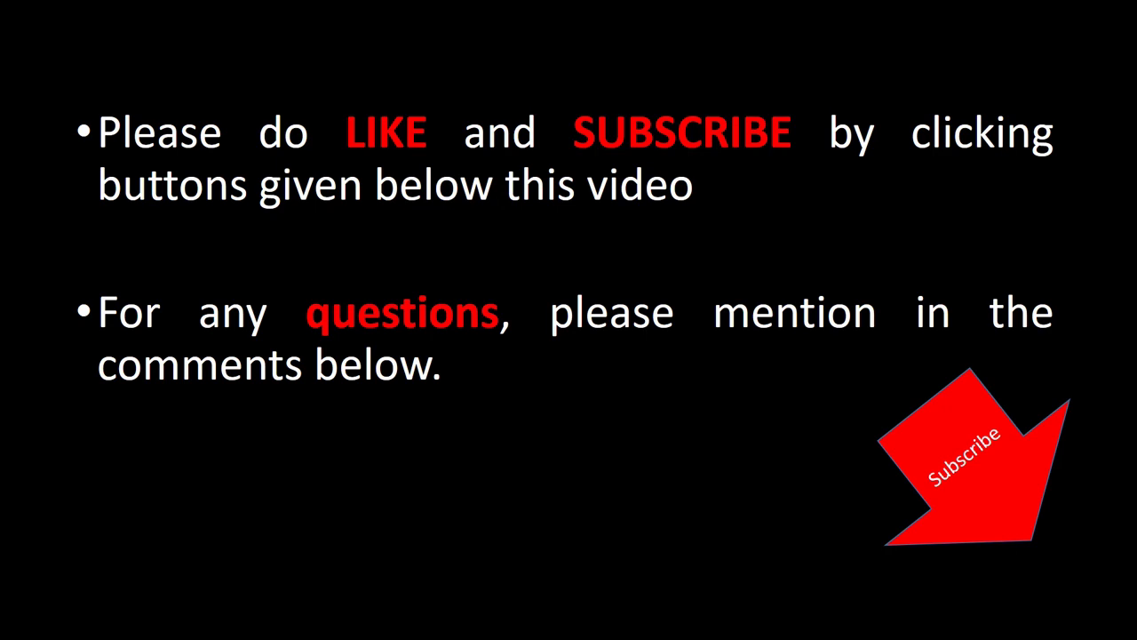
click(940, 359)
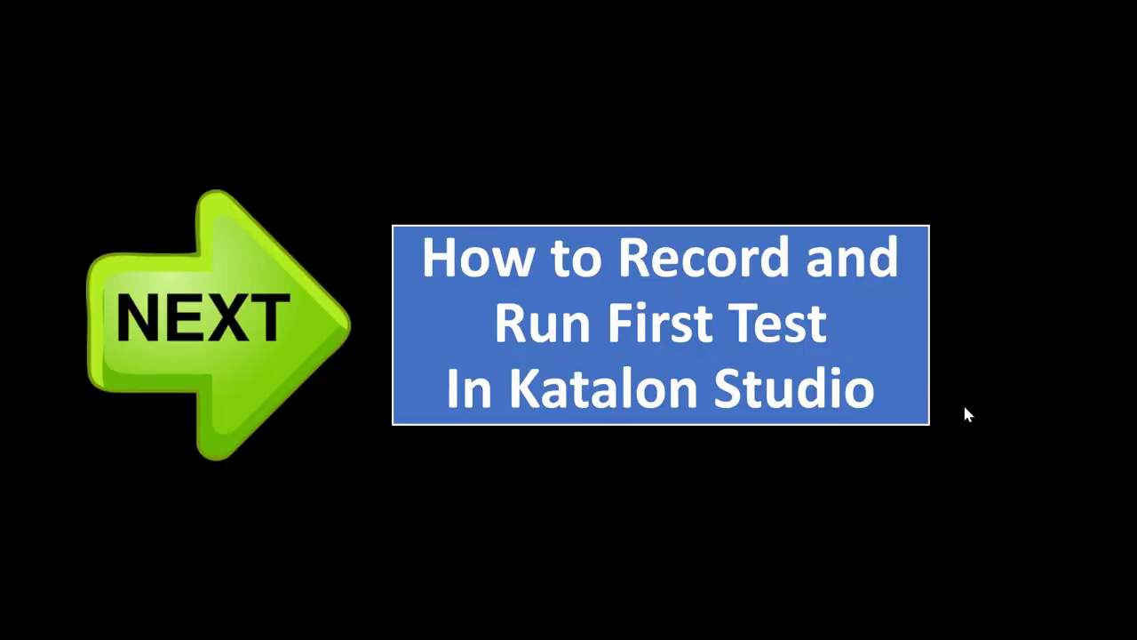